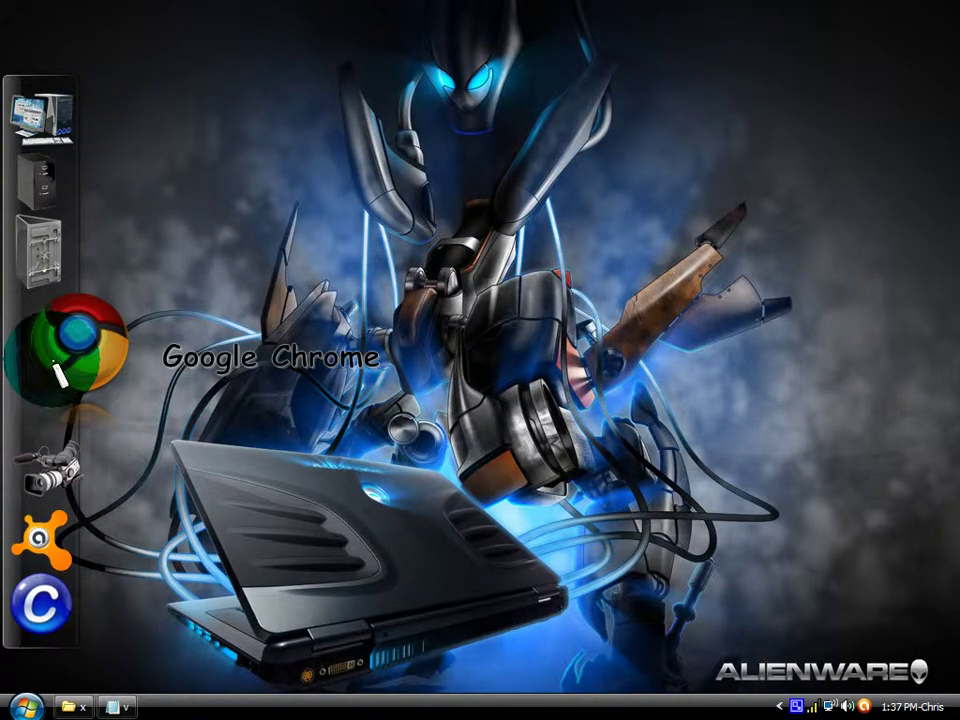
# Step: Launch Google Chrome from the desktop dock
pyautogui.click(56, 370)
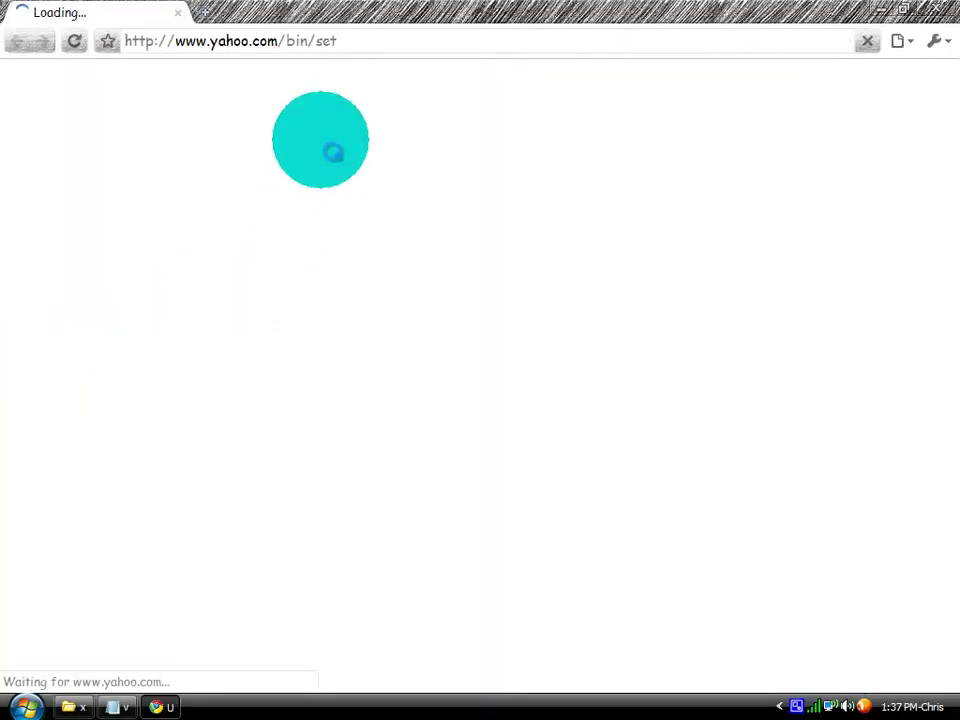
# Step: Go to google.com and run a Google Images search for 'toilet icon'
pyautogui.click(354, 41)
pyautogui.write('google.com/')
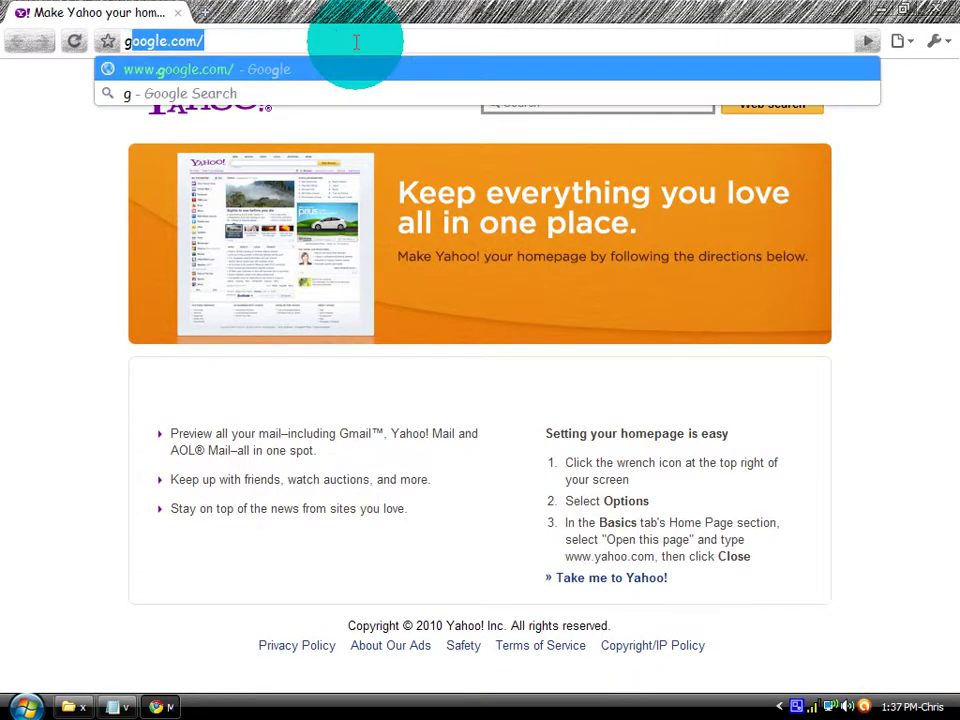
pyautogui.press('Return')
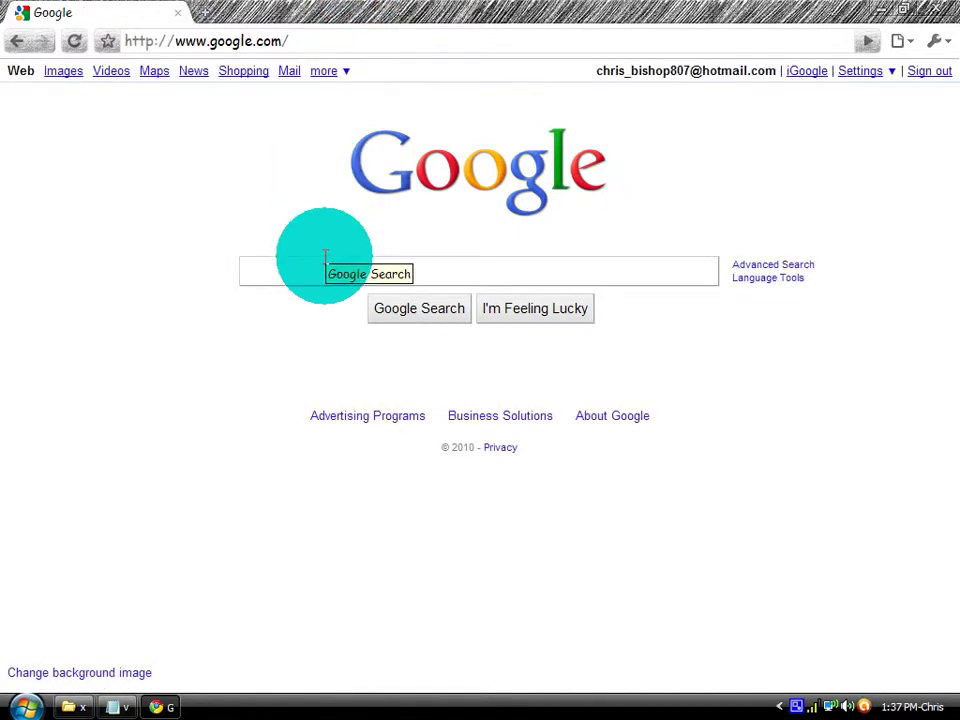
pyautogui.click(64, 80)
pyautogui.click(349, 240)
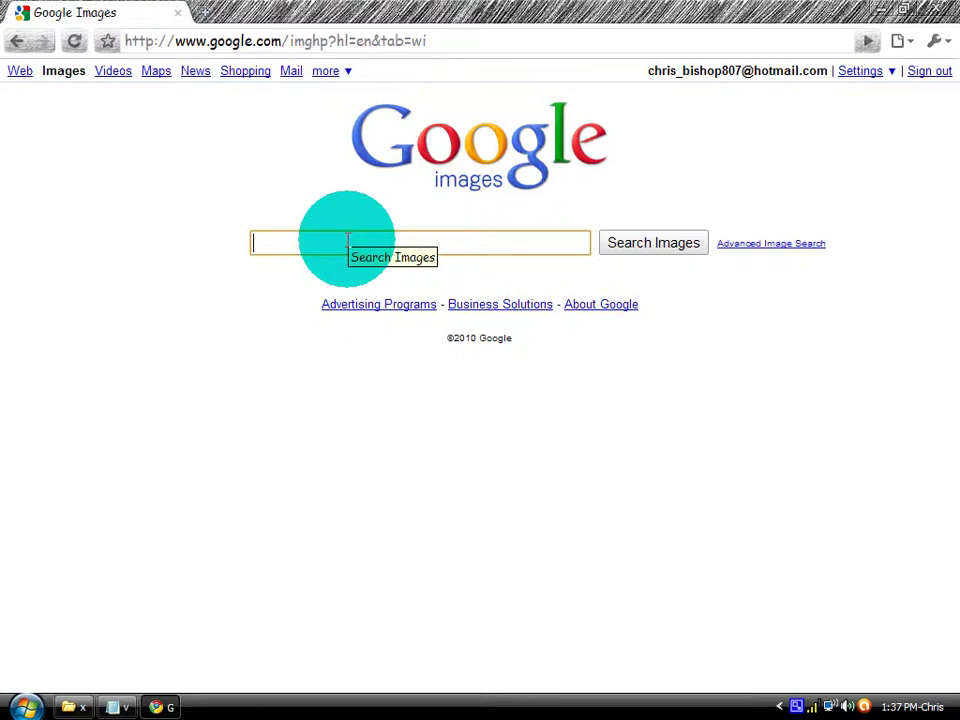
pyautogui.write('toilet')
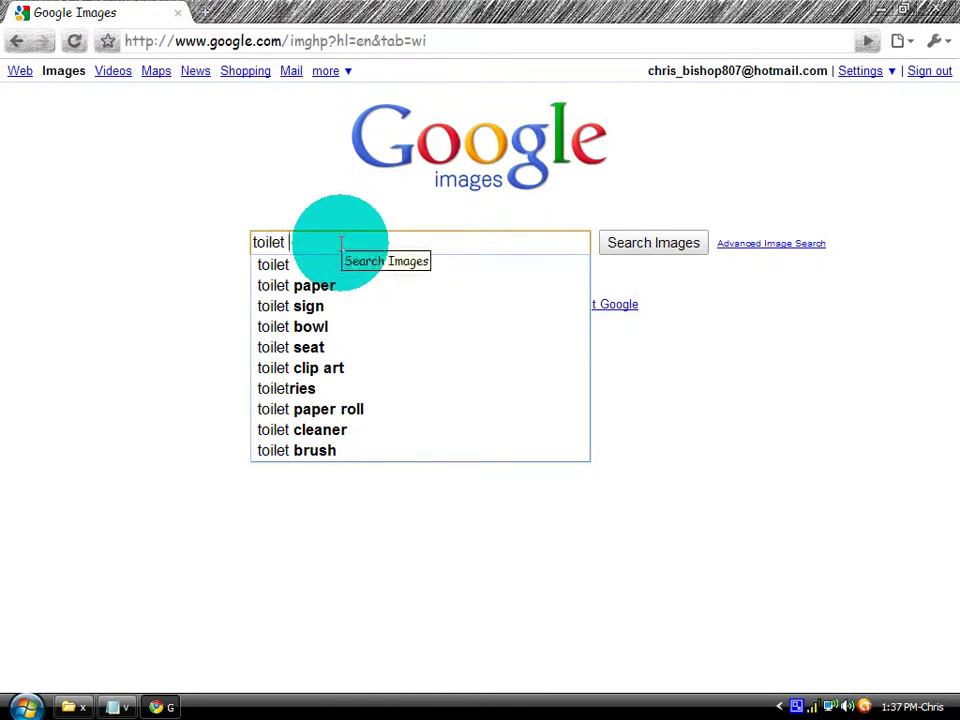
pyautogui.write(' icon')
pyautogui.press('Return')
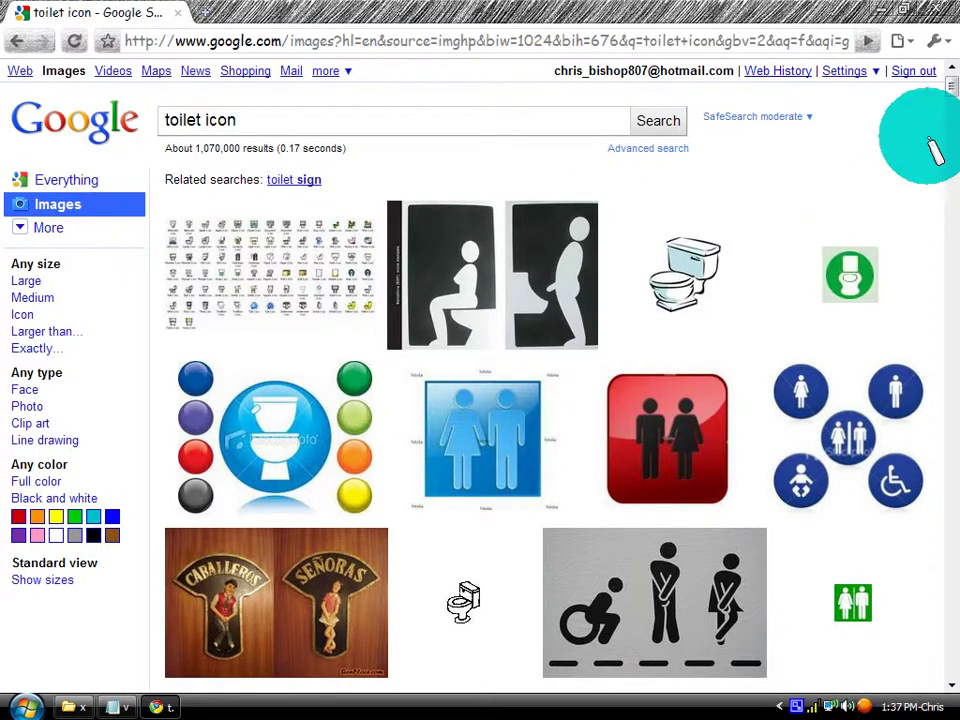
# Step: Scroll the toilet icon results to page 9 and single out the blue 200px-Toilet_blue.svg image
pyautogui.click(952, 686)
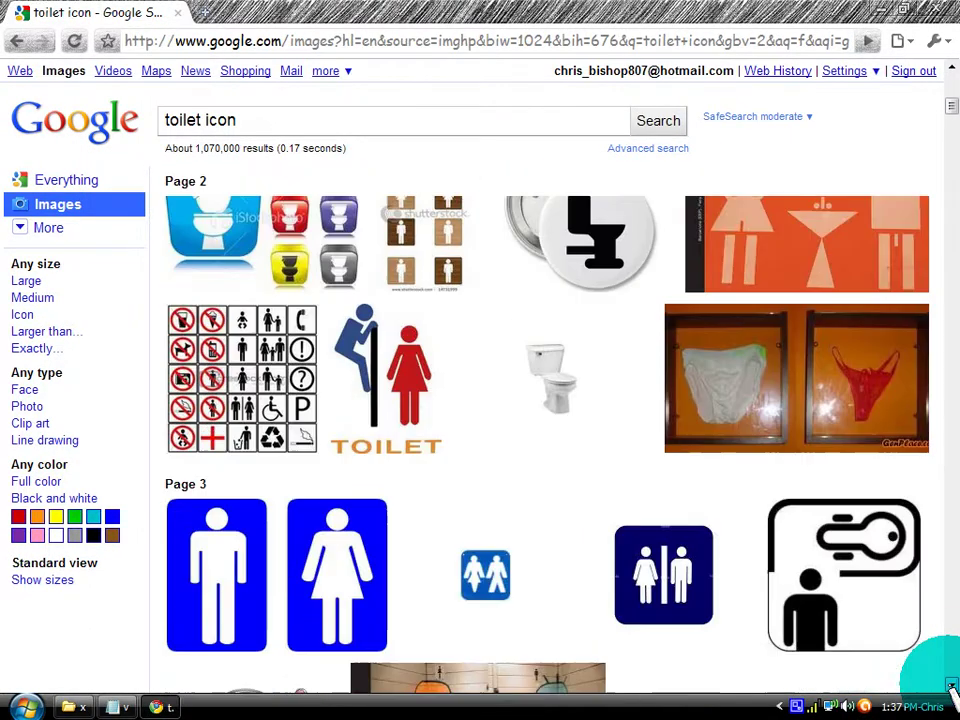
pyautogui.moveTo(952, 686); pyautogui.dragTo(952, 686)
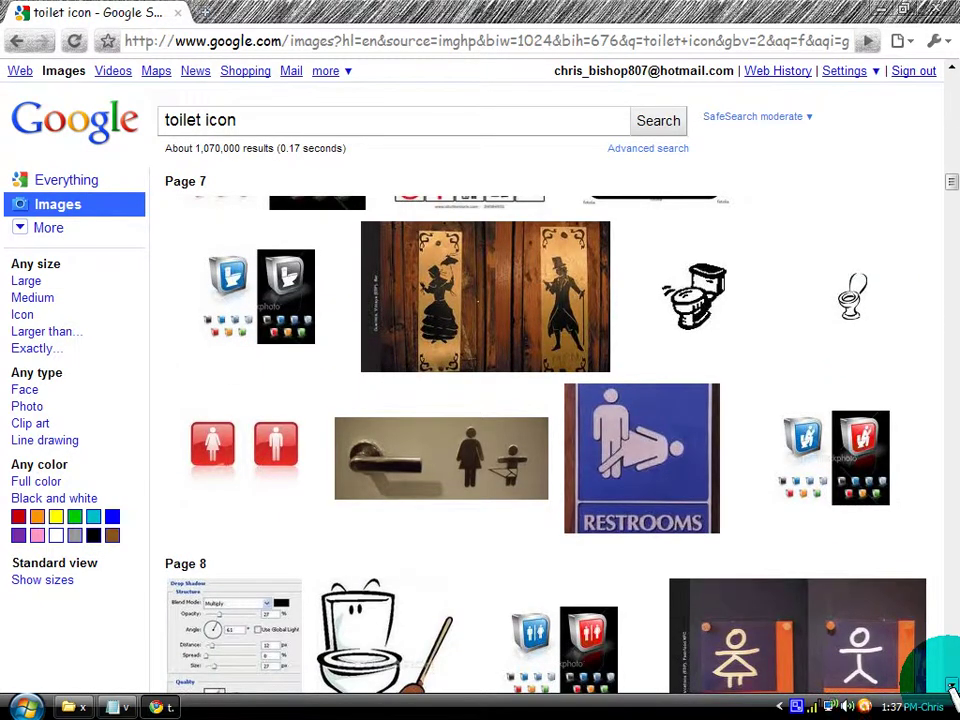
pyautogui.moveTo(952, 686); pyautogui.dragTo(952, 686)
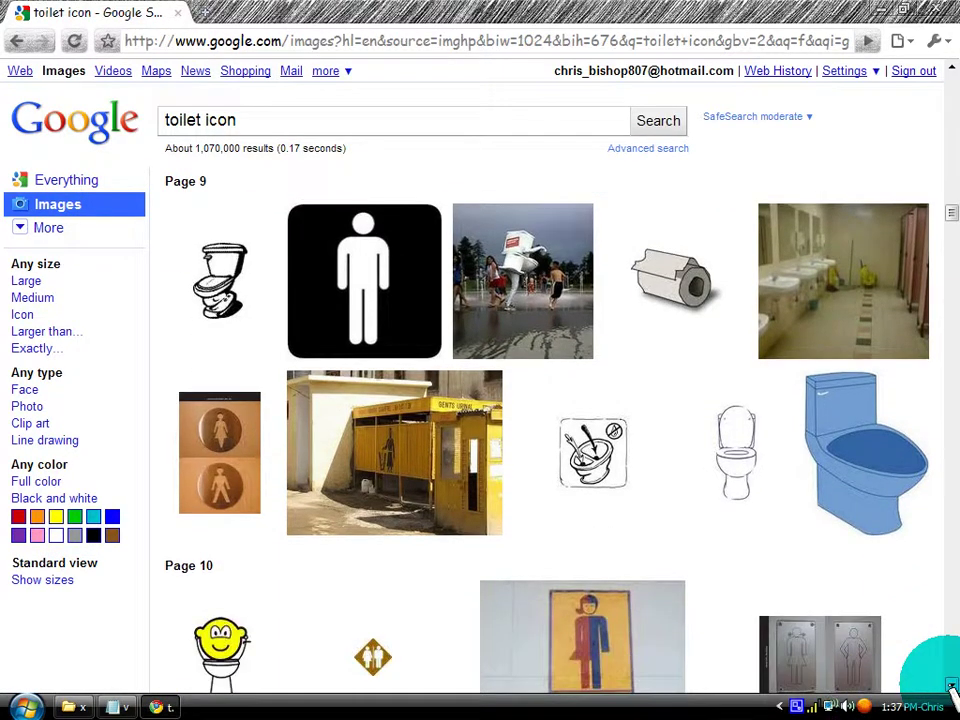
pyautogui.click(868, 458)
pyautogui.moveTo(866, 468)
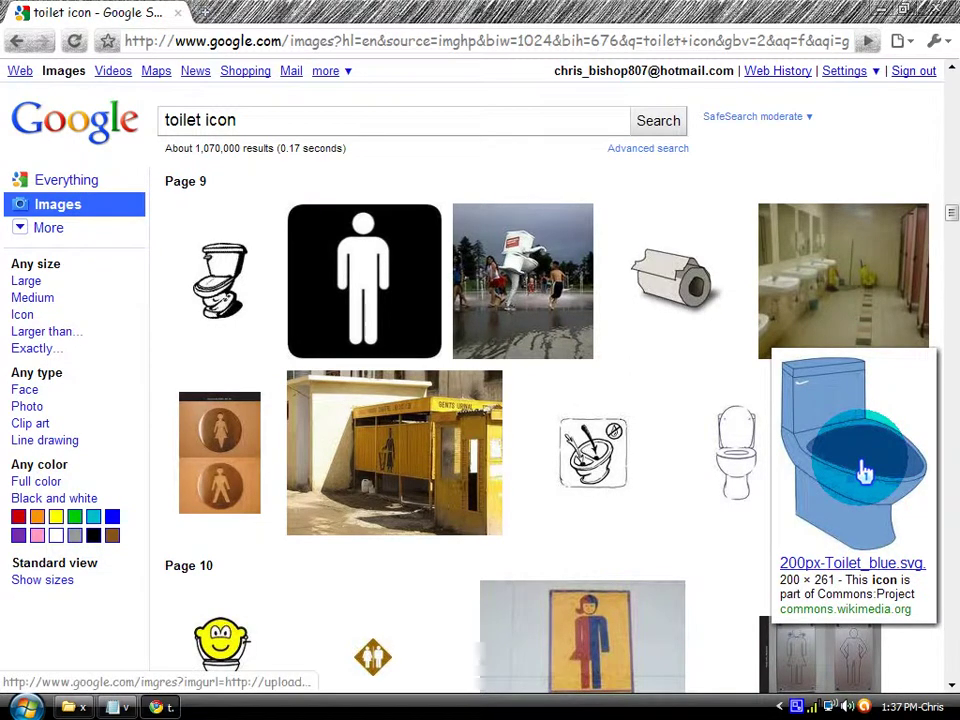
# Step: Save the blue toilet image to the Desktop as 200px-Toilet_blue.svg PNG
pyautogui.click(865, 472)
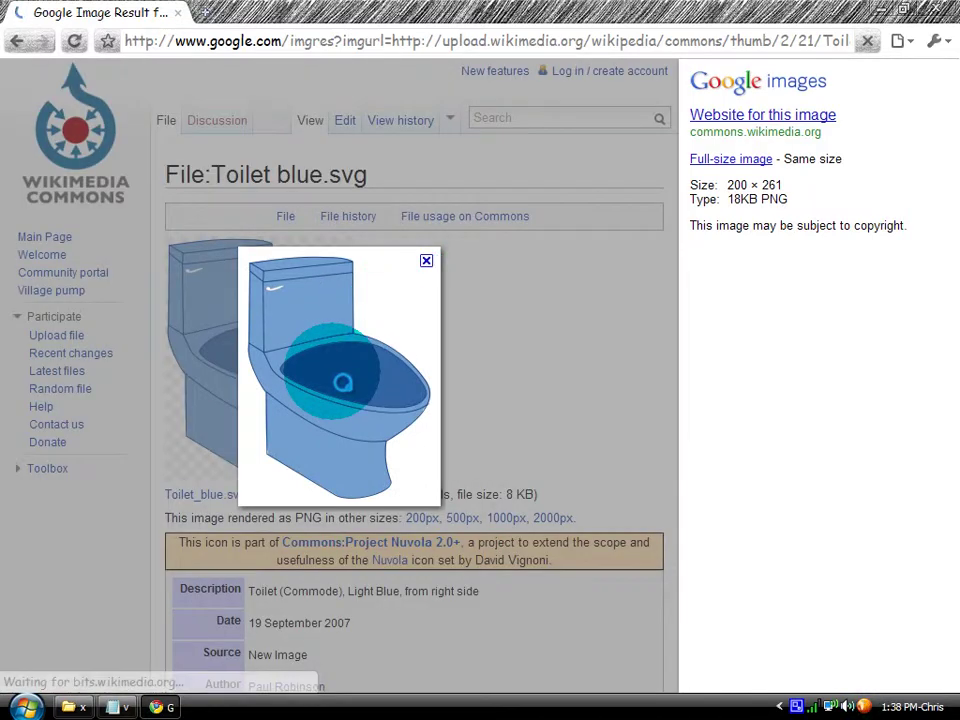
pyautogui.rightClick(328, 323)
pyautogui.click(372, 333)
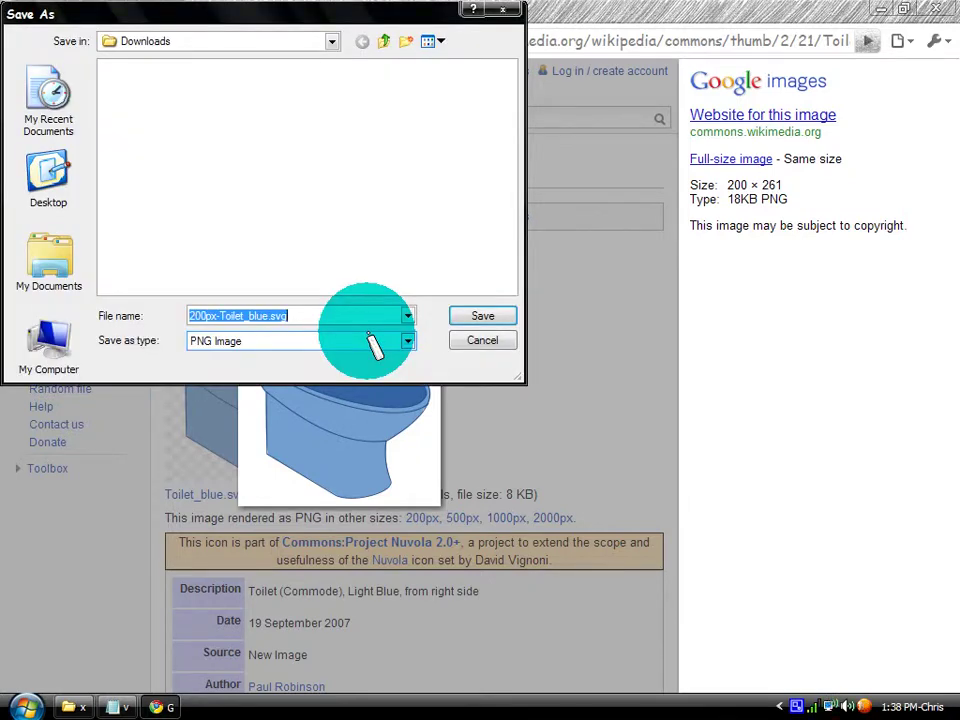
pyautogui.click(50, 175)
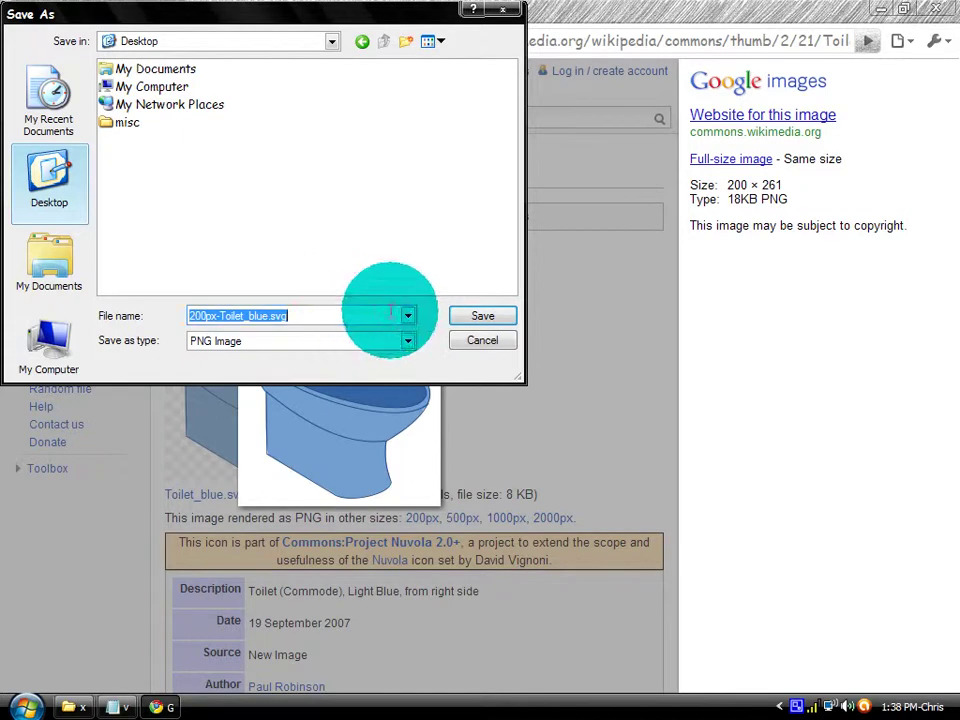
pyautogui.click(483, 317)
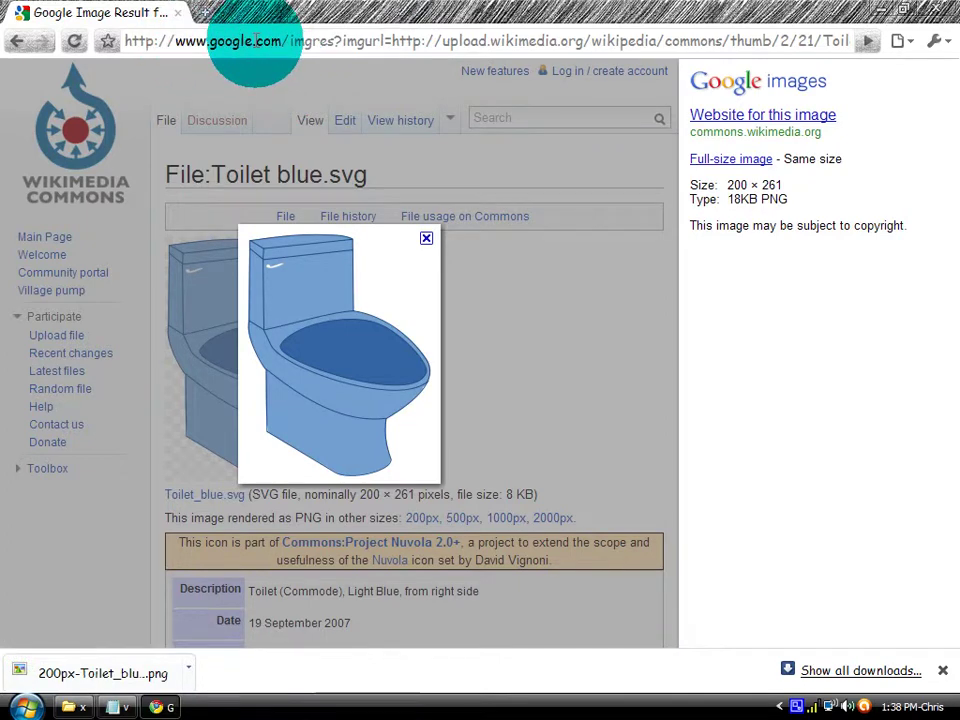
# Step: Return to Google web search, search 'ico converter' and open icoconverter.com
pyautogui.click(18, 42)
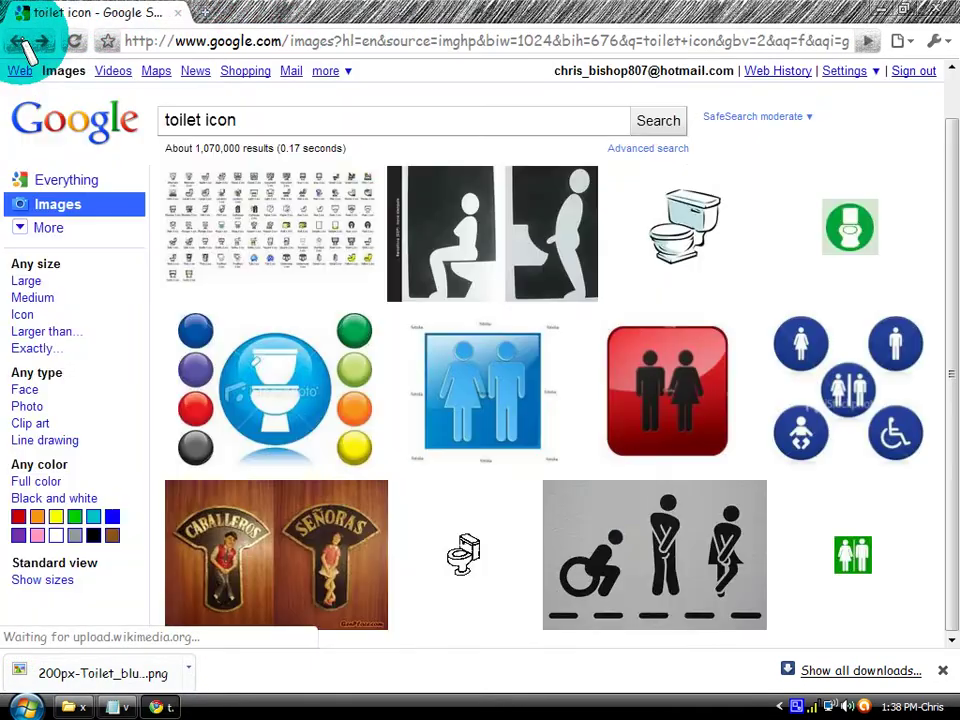
pyautogui.click(18, 42)
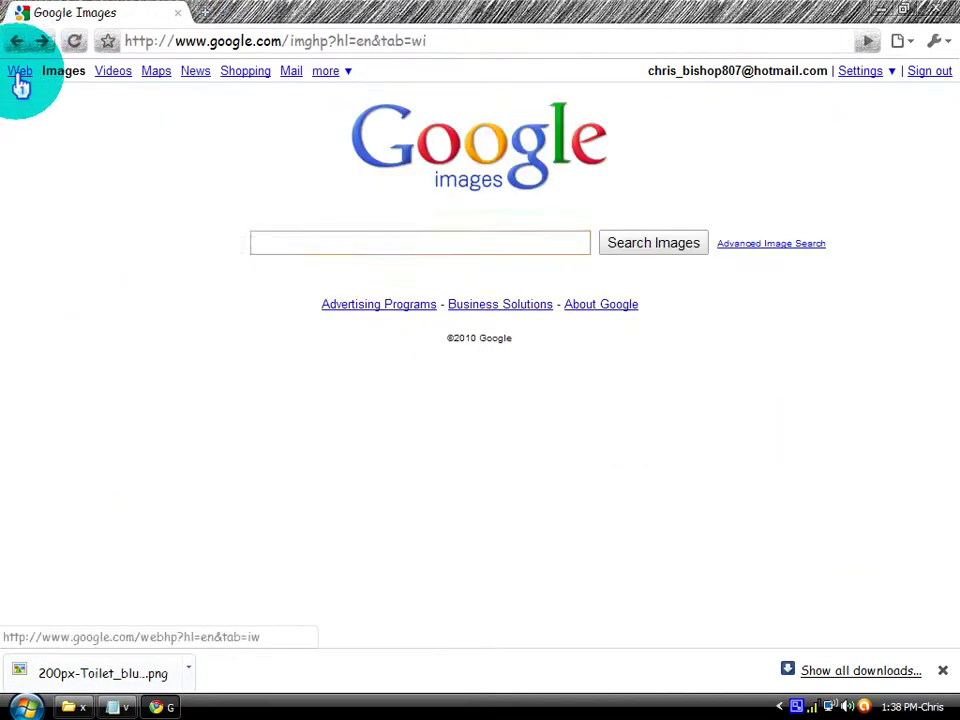
pyautogui.click(24, 72)
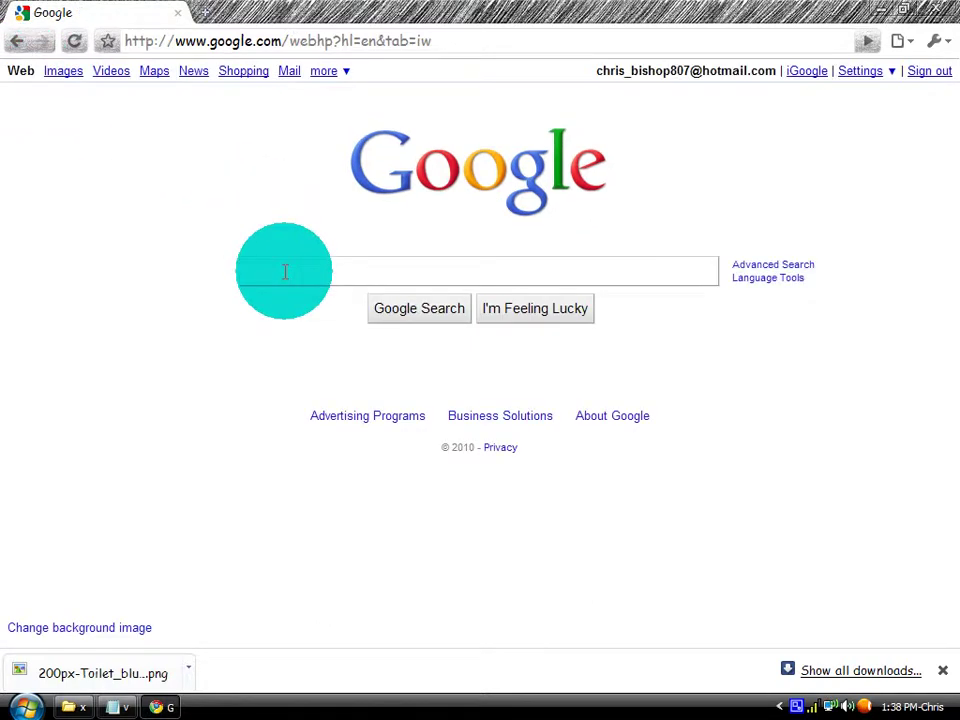
pyautogui.write('ico co')
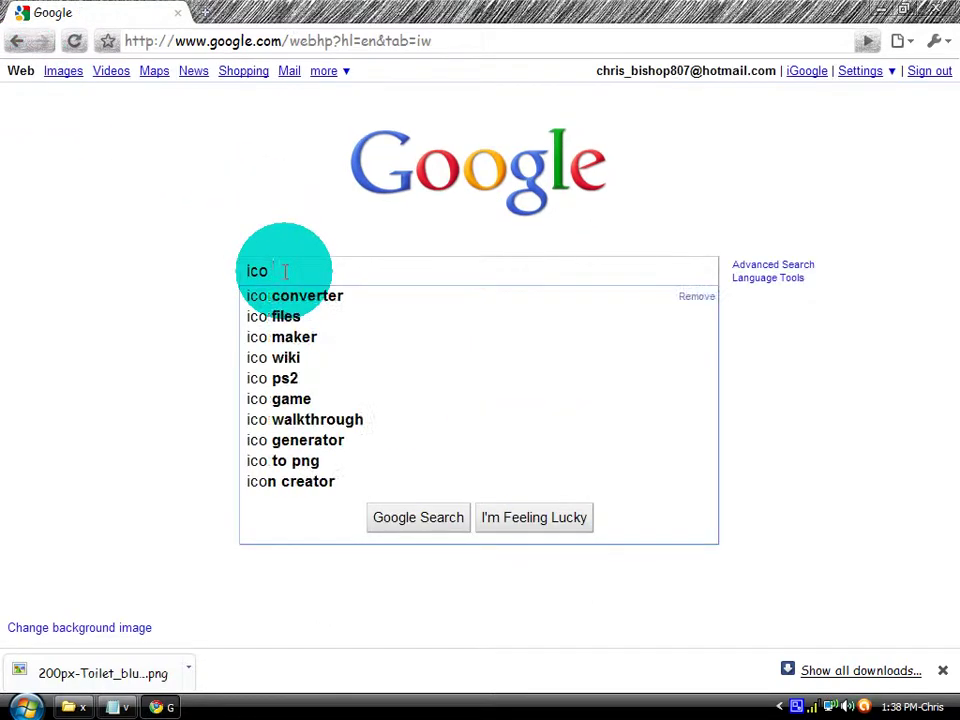
pyautogui.click(334, 297)
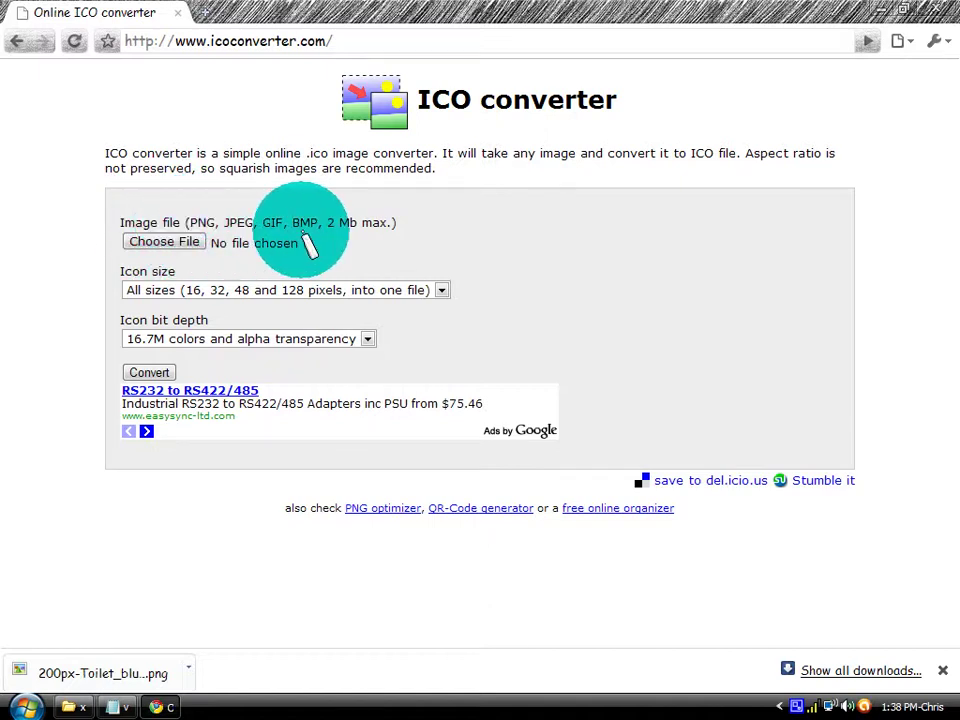
# Step: Load 200px-Toilet_blue.svg.png from the Desktop as the converter's image file
pyautogui.click(155, 244)
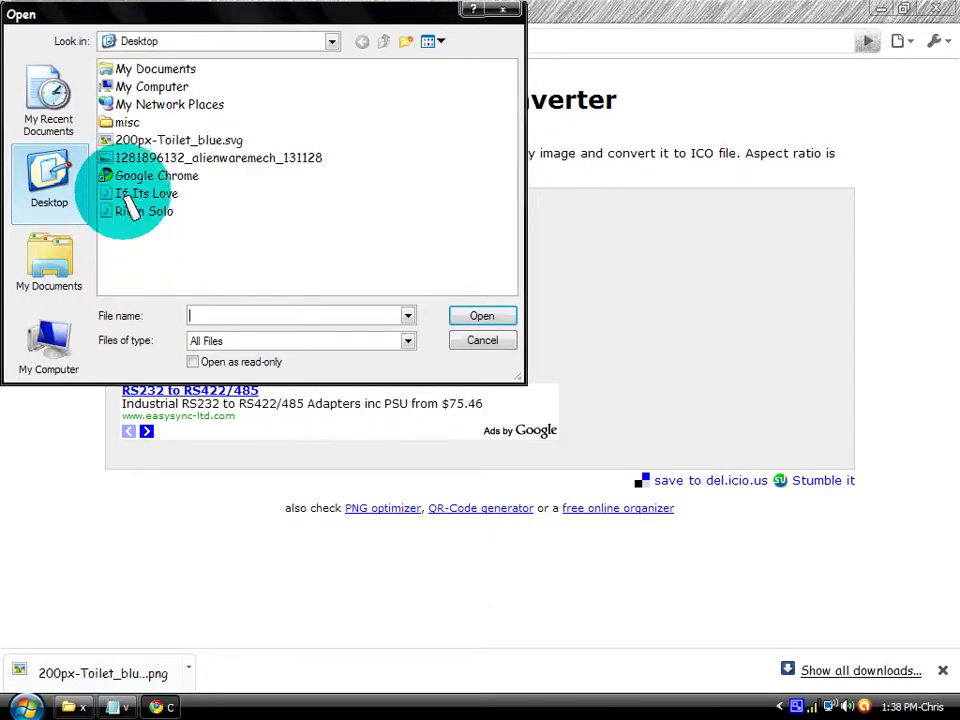
pyautogui.click(140, 141)
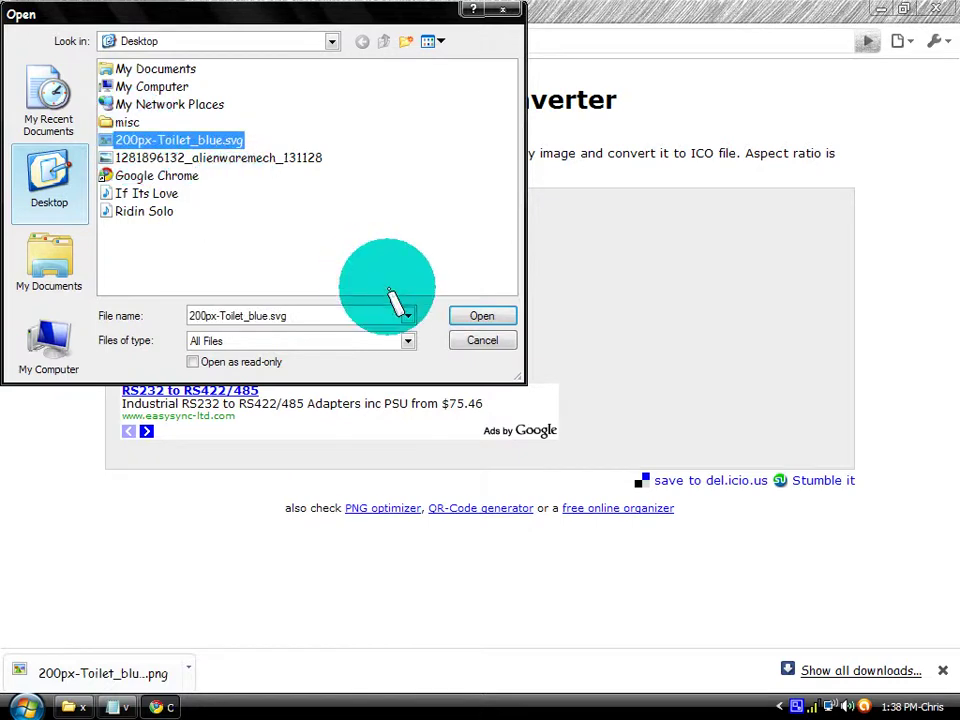
pyautogui.click(498, 318)
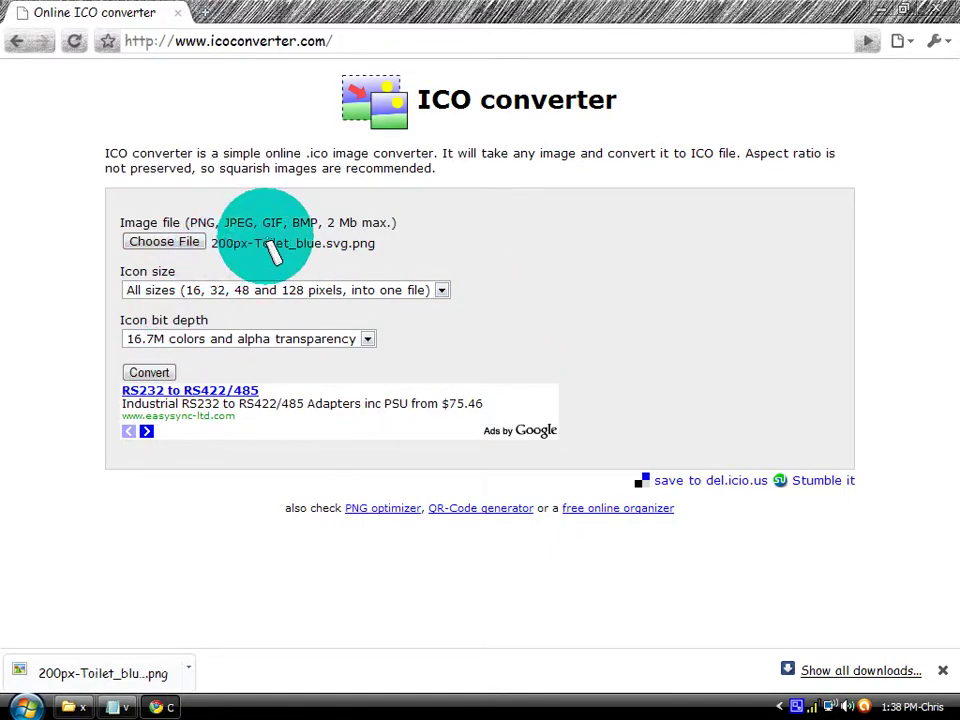
# Step: Convert the toilet image to favicon.ico and show the download in its folder
pyautogui.click(150, 373)
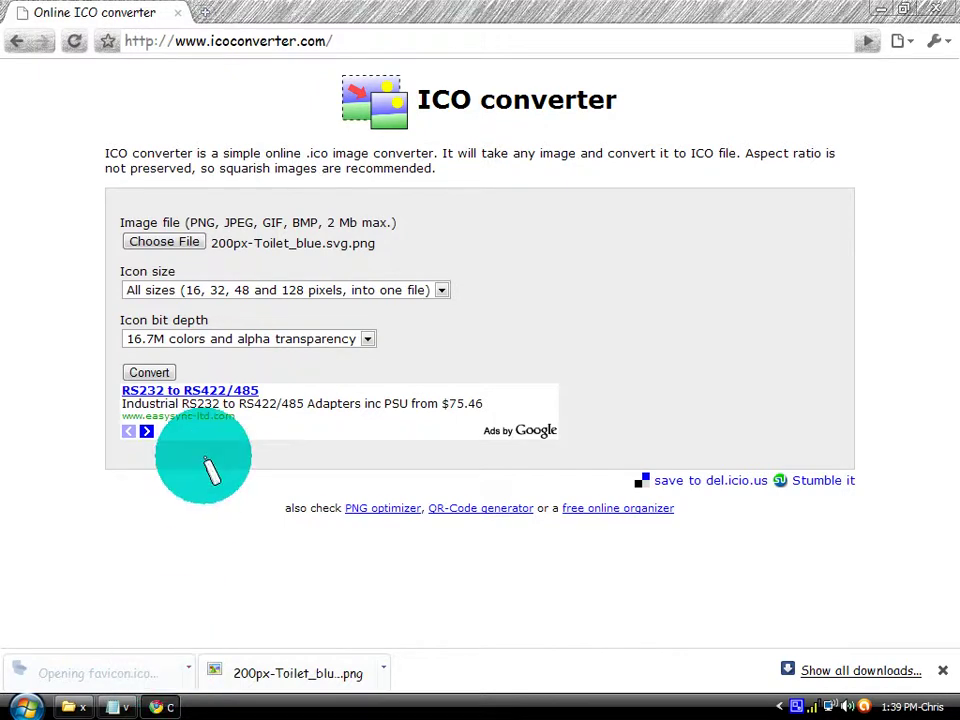
pyautogui.click(628, 442)
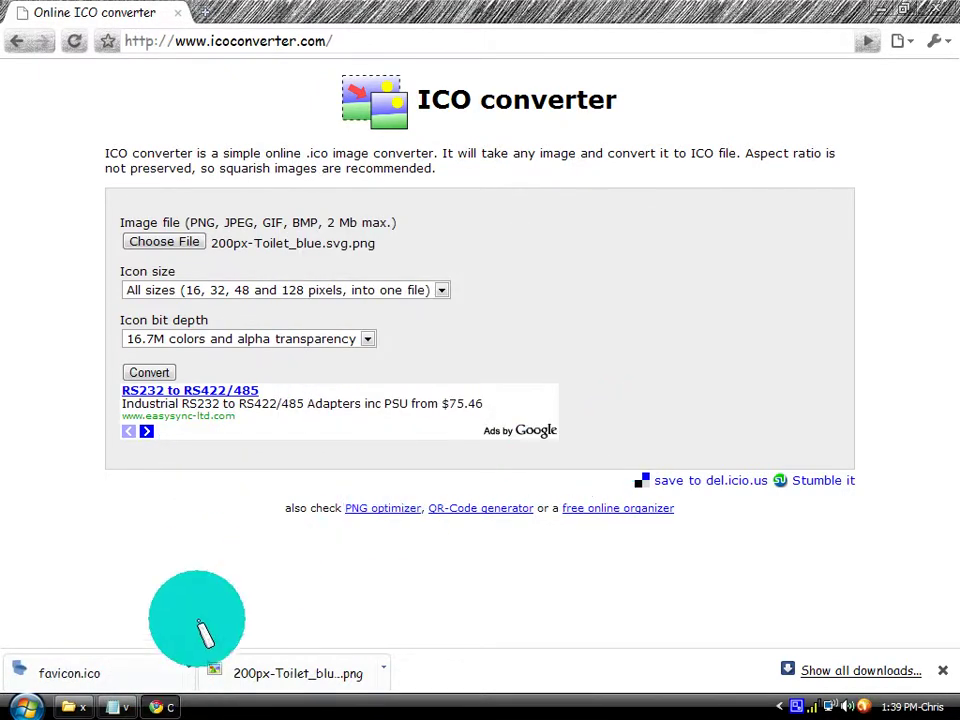
pyautogui.click(189, 669)
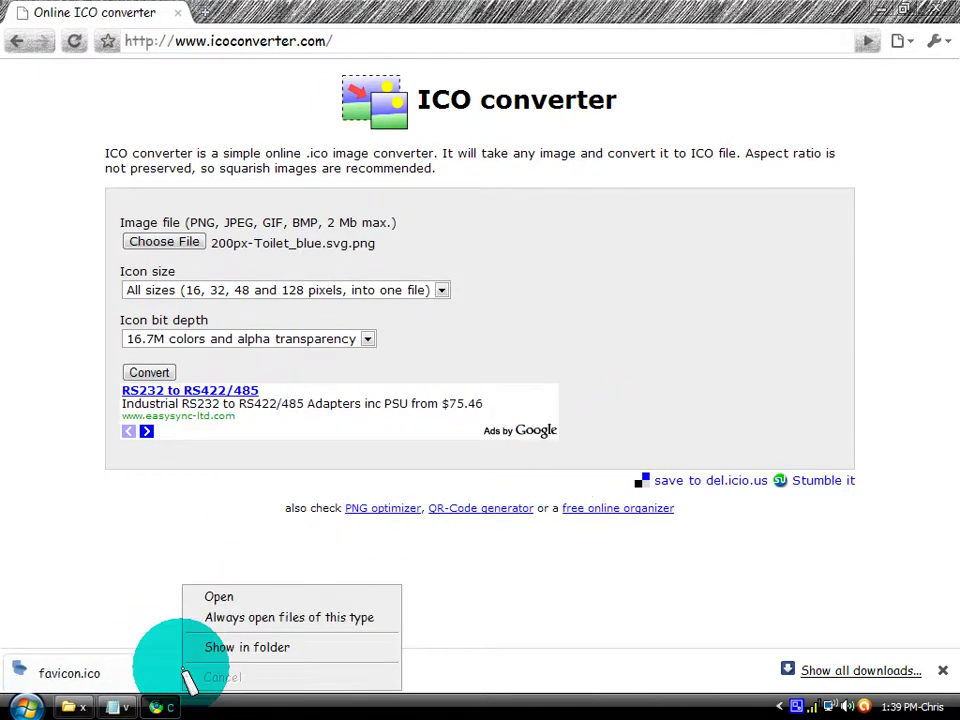
pyautogui.click(220, 650)
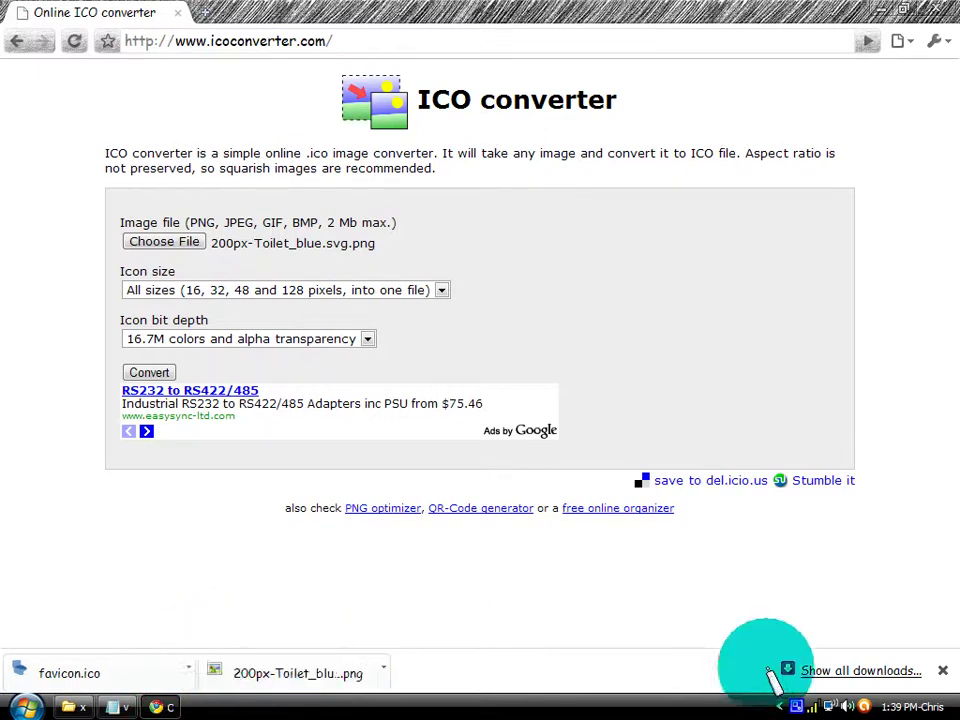
# Step: Dismiss the downloads bar, minimise Chrome and bring up the Start menu
pyautogui.click(943, 670)
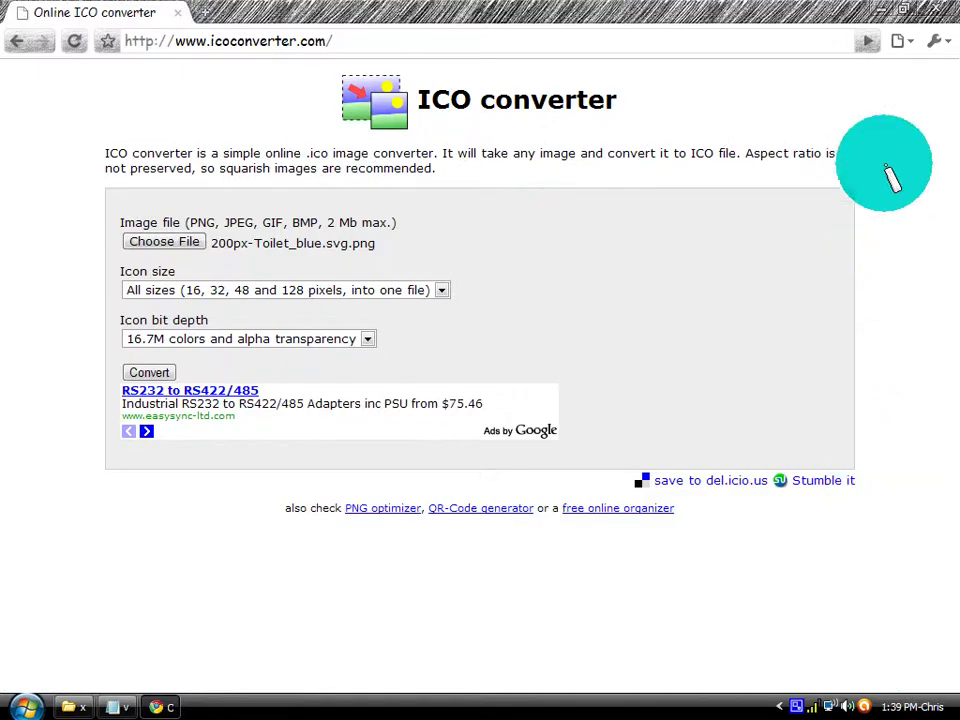
pyautogui.click(884, 12)
pyautogui.click(25, 706)
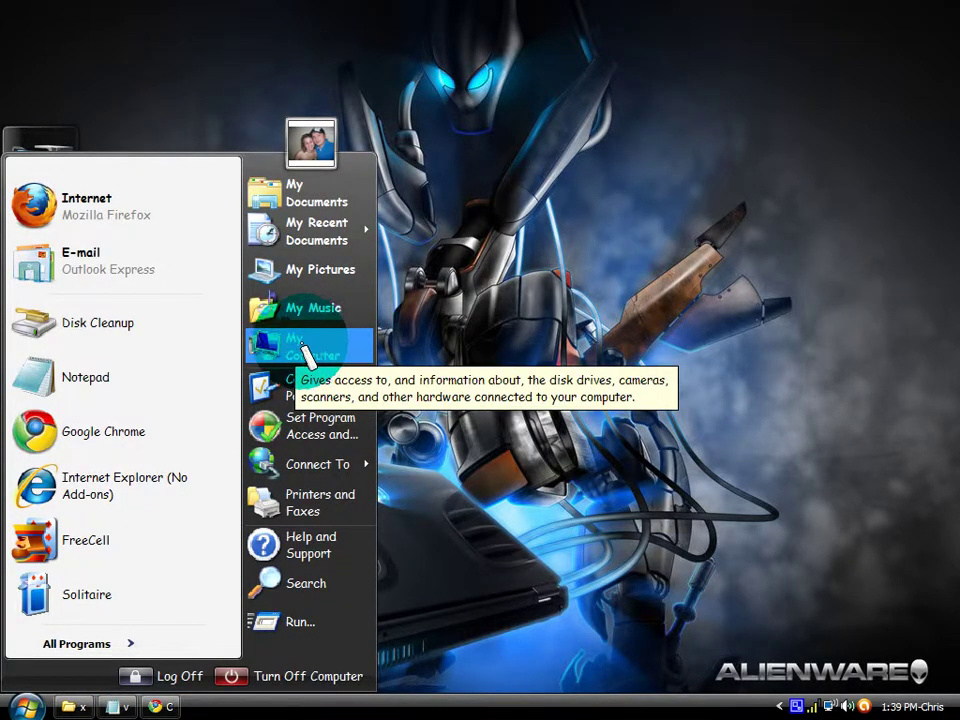
# Step: Move favicon.ico from My Documents' Downloads folder onto the desktop and close the folder
pyautogui.click(300, 193)
pyautogui.doubleClick(278, 205)
pyautogui.moveTo(90, 222); pyautogui.dragTo(855, 228)
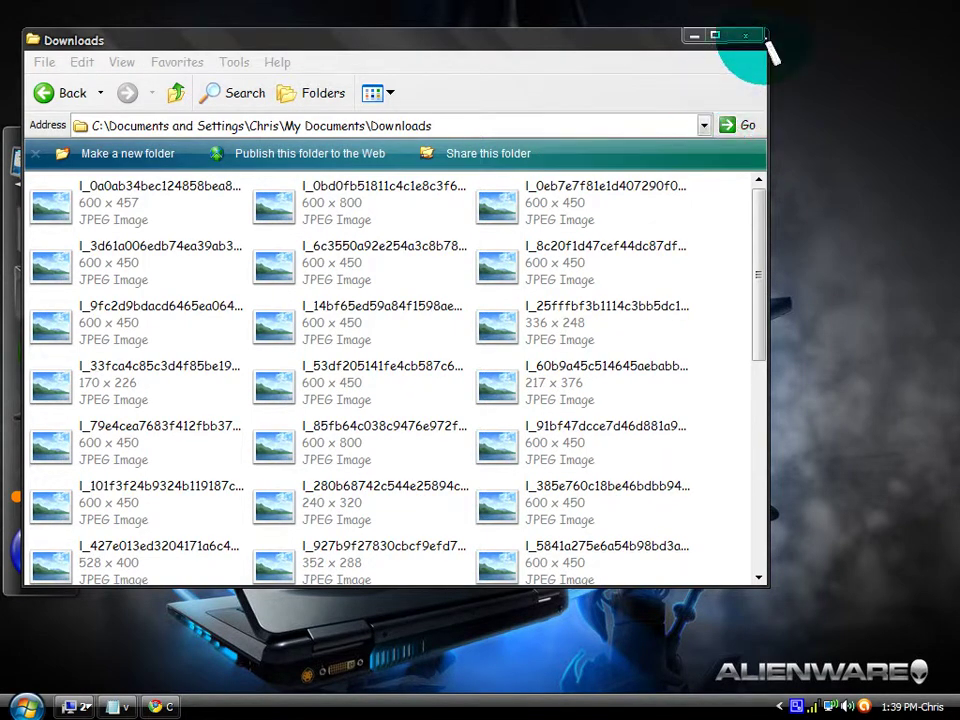
pyautogui.click(742, 37)
pyautogui.rightClick(432, 197)
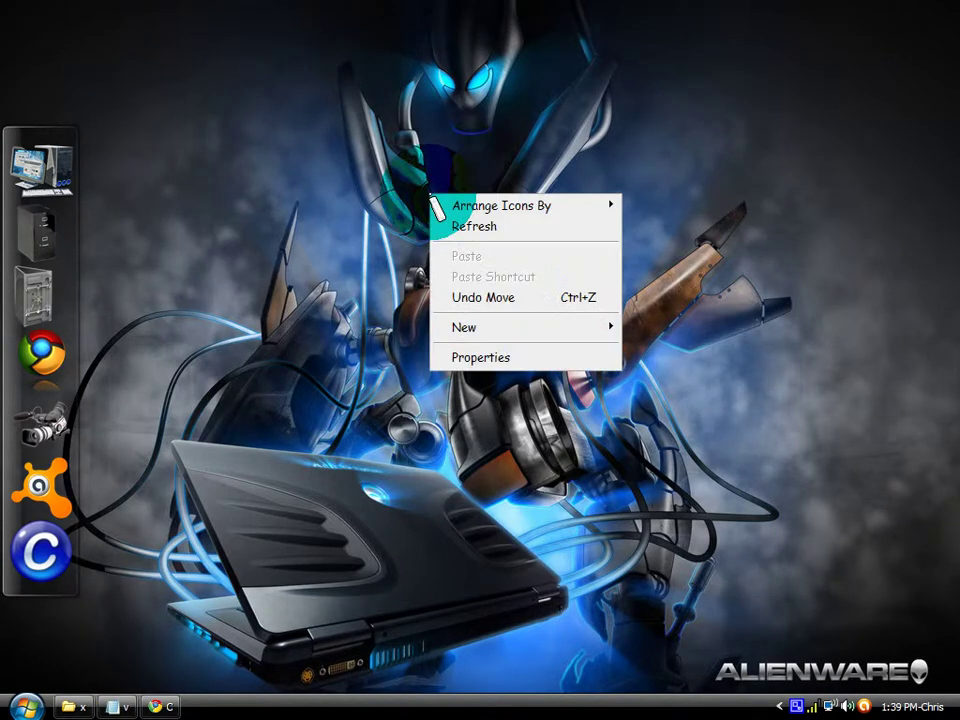
# Step: Enable Arrange Icons By > Show Desktop Icons so the Recycle Bin and favicon appear
pyautogui.moveTo(456, 208)
pyautogui.click(652, 369)
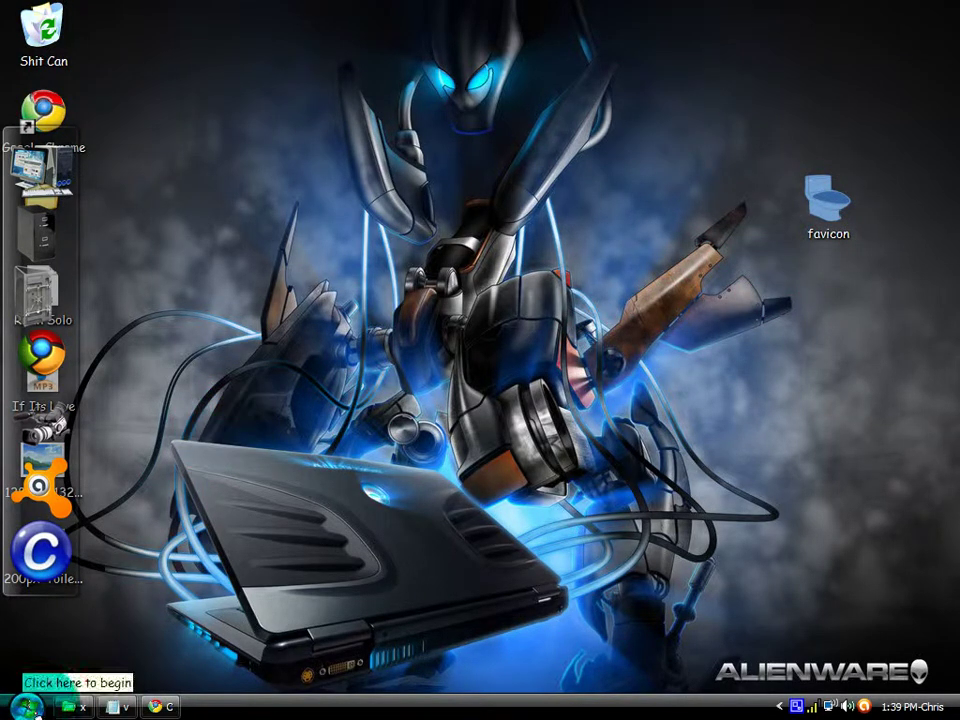
pyautogui.rightClick(358, 221)
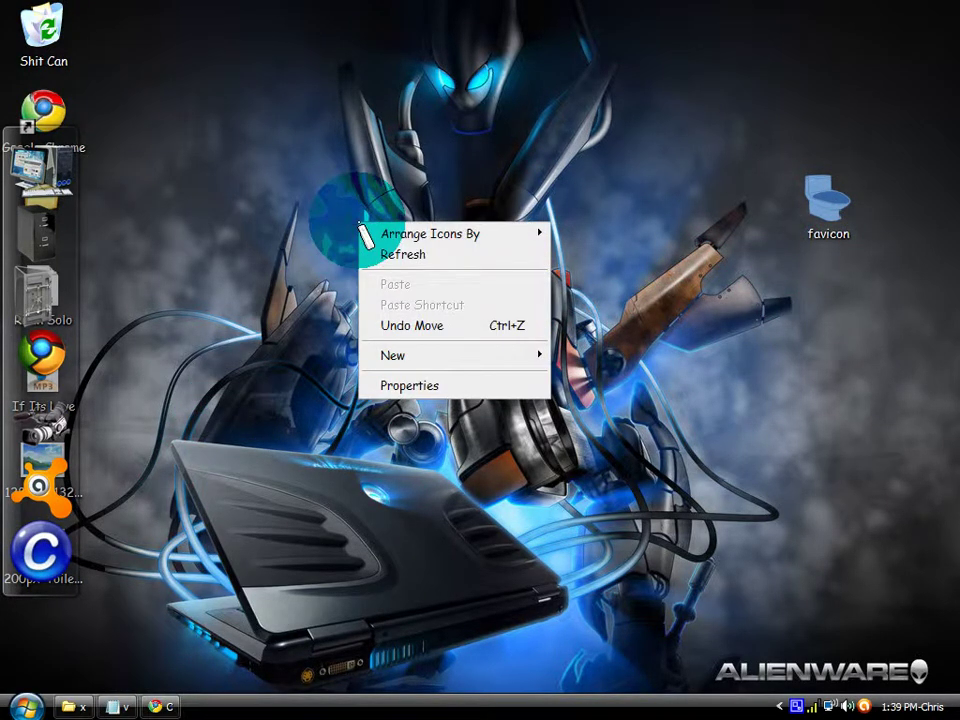
# Step: Via Display Properties' Desktop tab > Customize Desktop, open Change Icon for Recycle Bin (full)
pyautogui.click(392, 387)
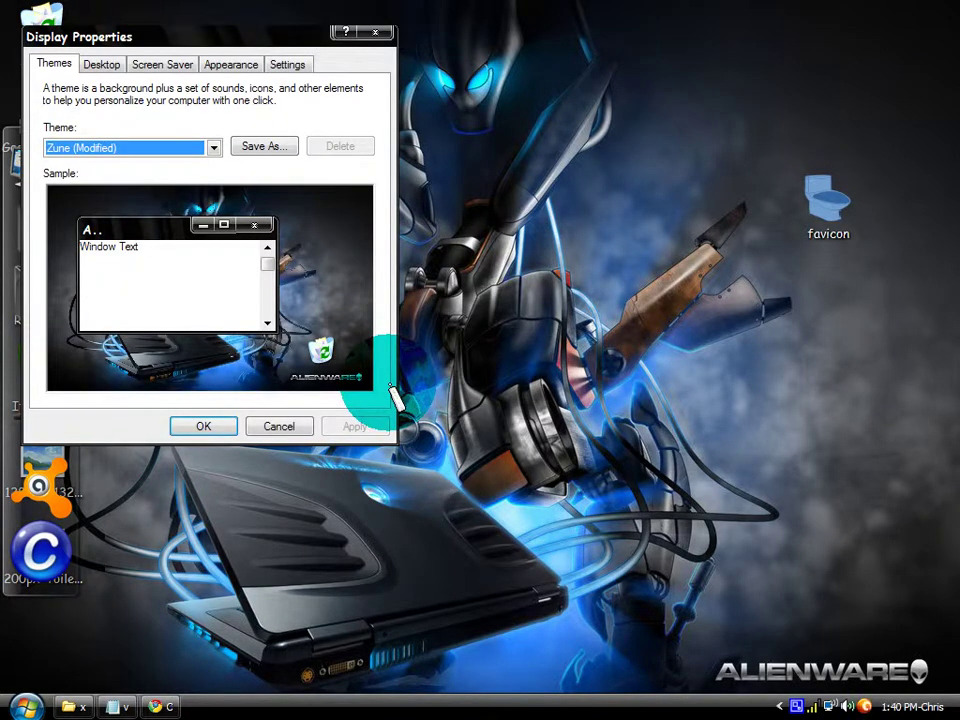
pyautogui.click(101, 66)
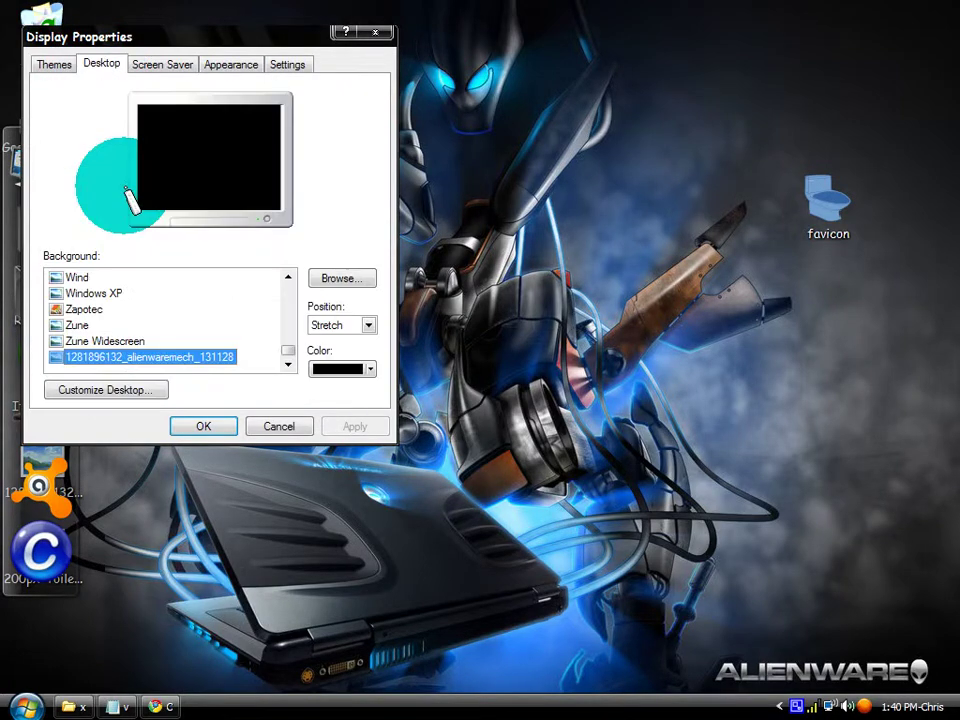
pyautogui.click(104, 392)
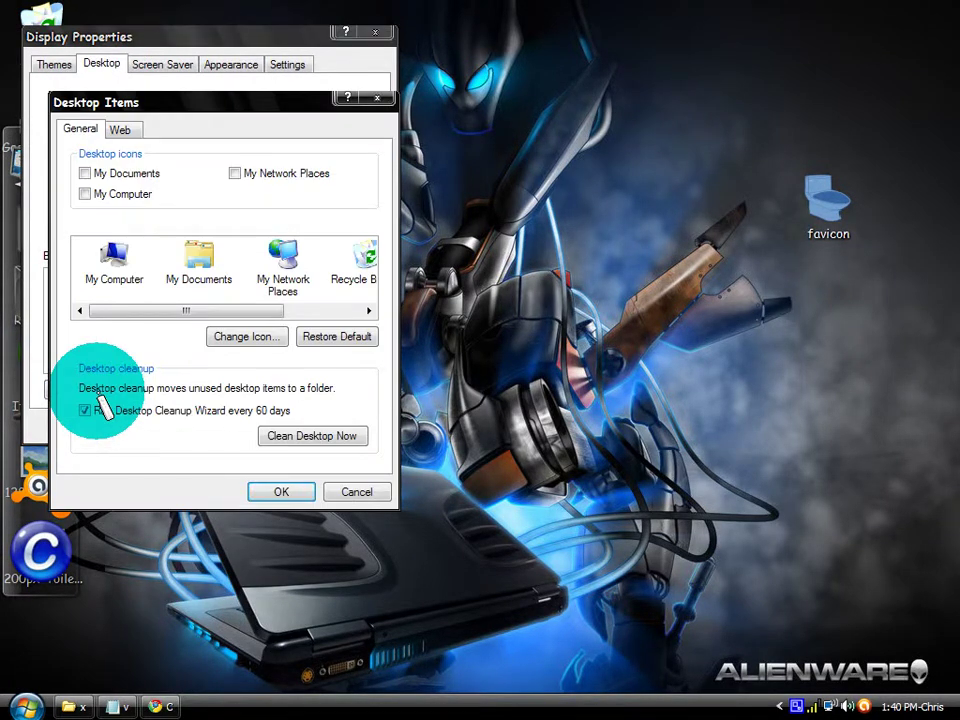
pyautogui.moveTo(189, 311); pyautogui.dragTo(290, 312)
pyautogui.click(254, 260)
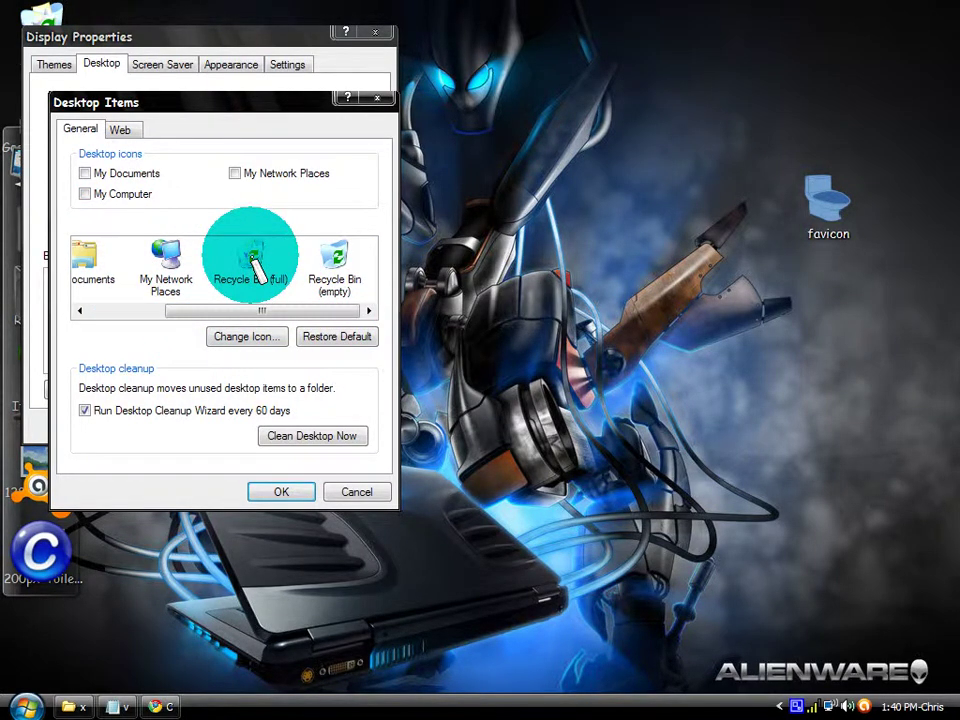
pyautogui.click(263, 270)
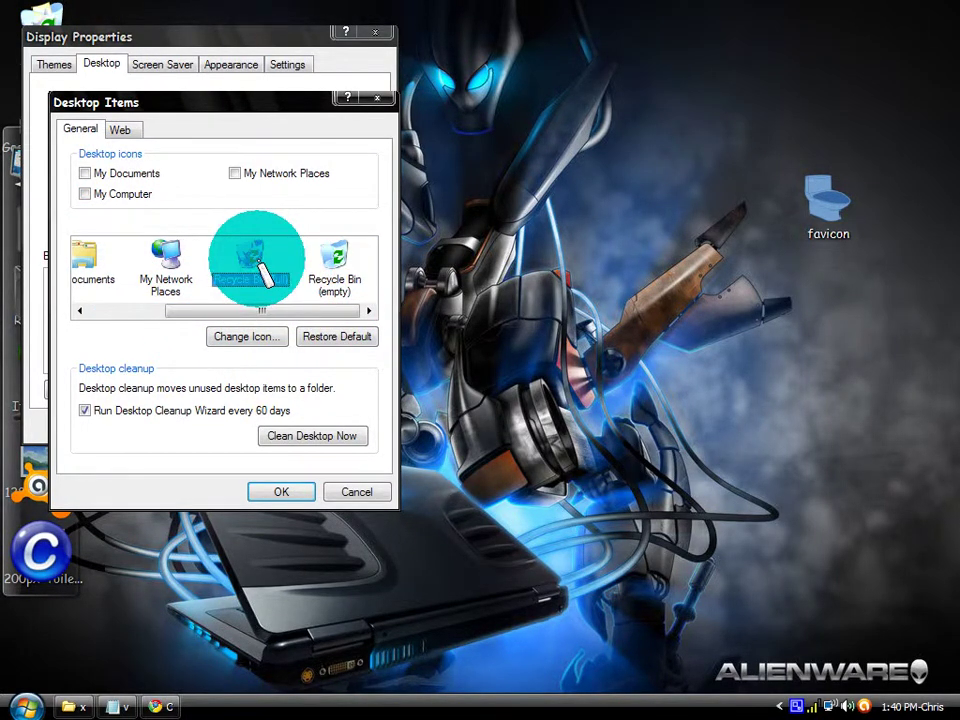
pyautogui.click(245, 336)
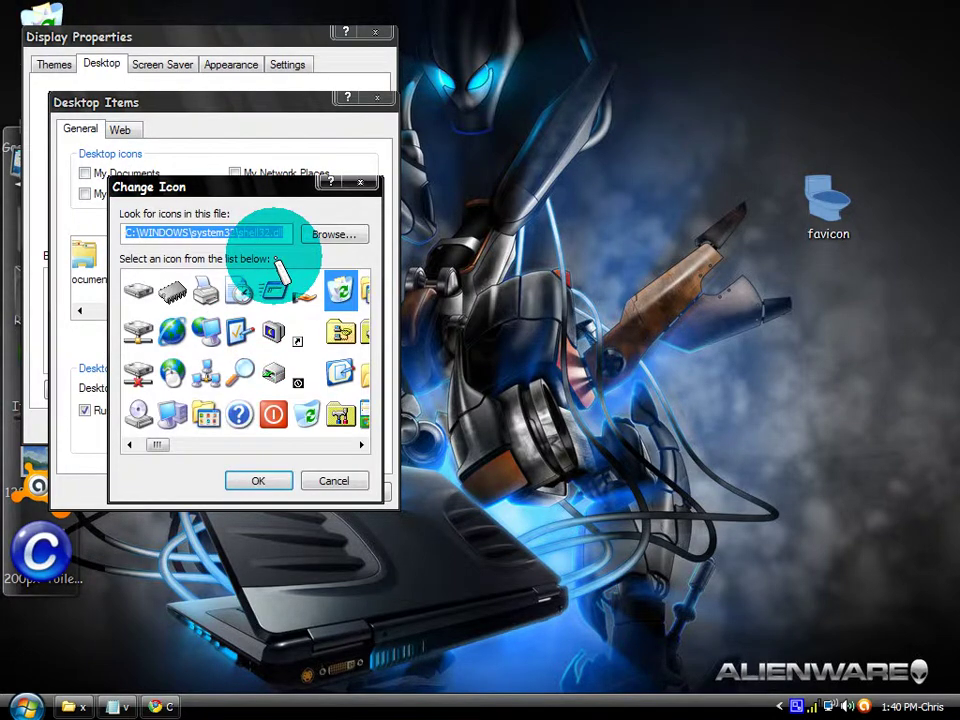
# Step: Pick favicon.ico from the Desktop as the full Recycle Bin icon and confirm it
pyautogui.click(345, 236)
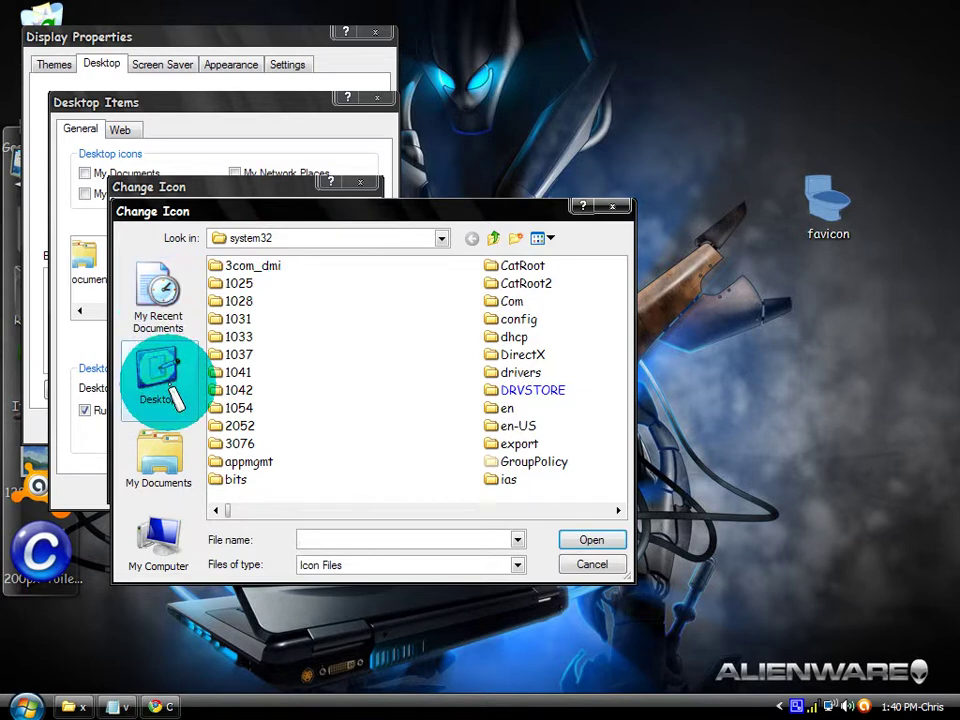
pyautogui.click(170, 398)
pyautogui.click(232, 337)
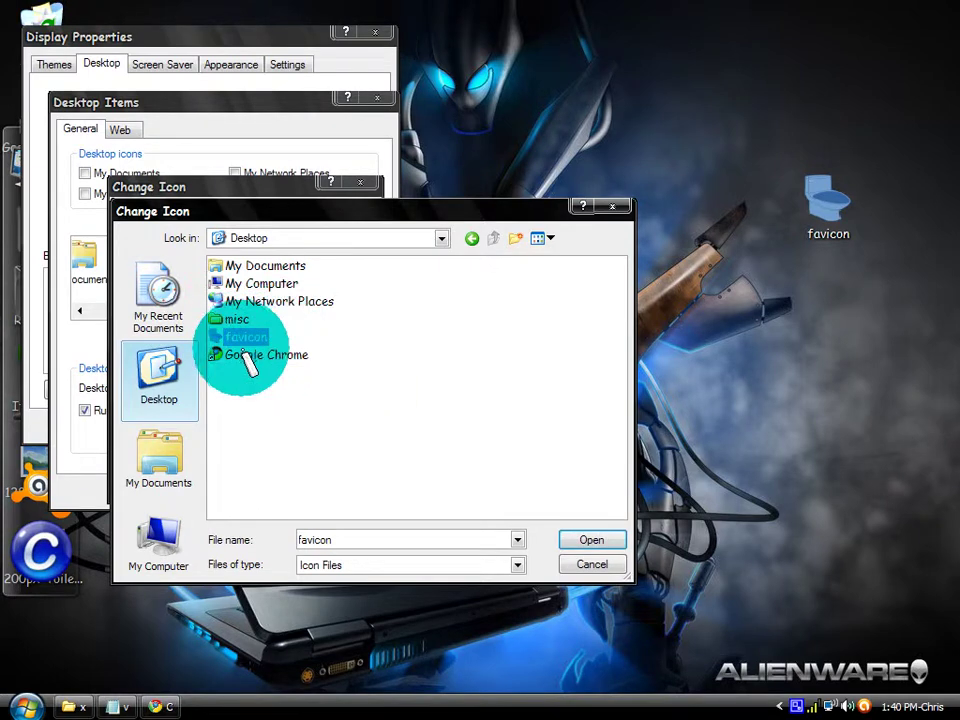
pyautogui.moveTo(258, 342)
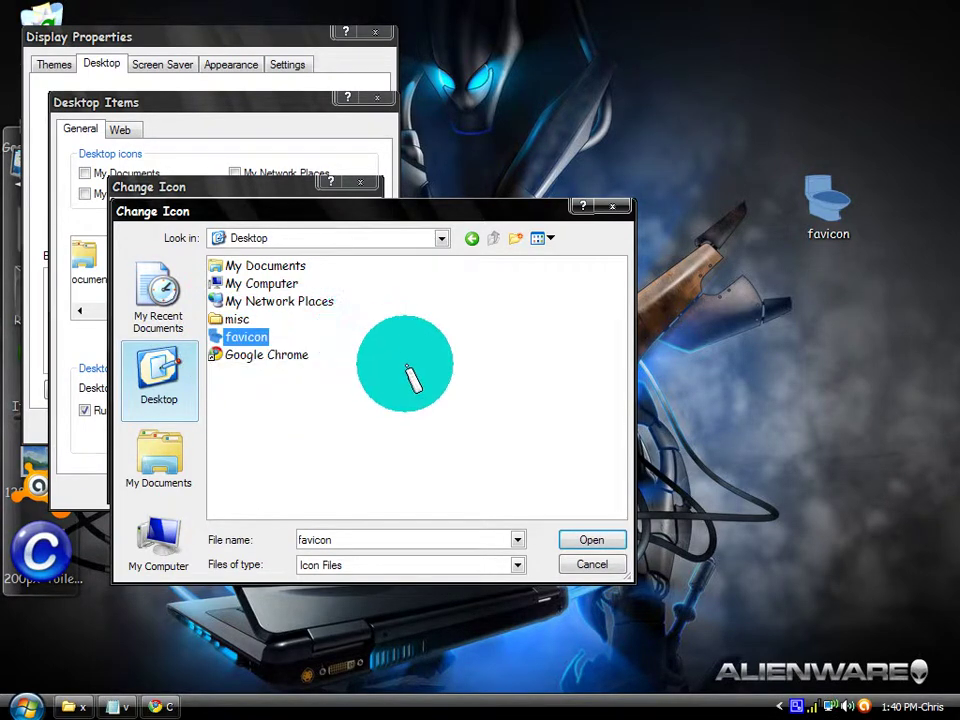
pyautogui.click(592, 541)
pyautogui.click(258, 481)
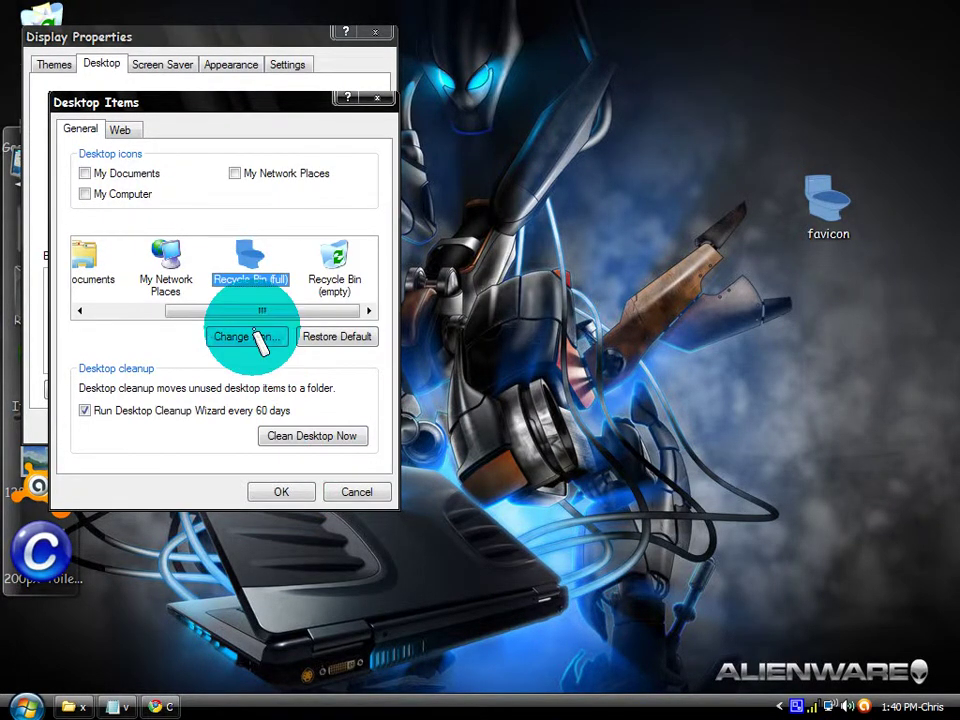
# Step: Confirm Desktop Items, apply and close Display Properties, then bring up the Start menu
pyautogui.click(276, 494)
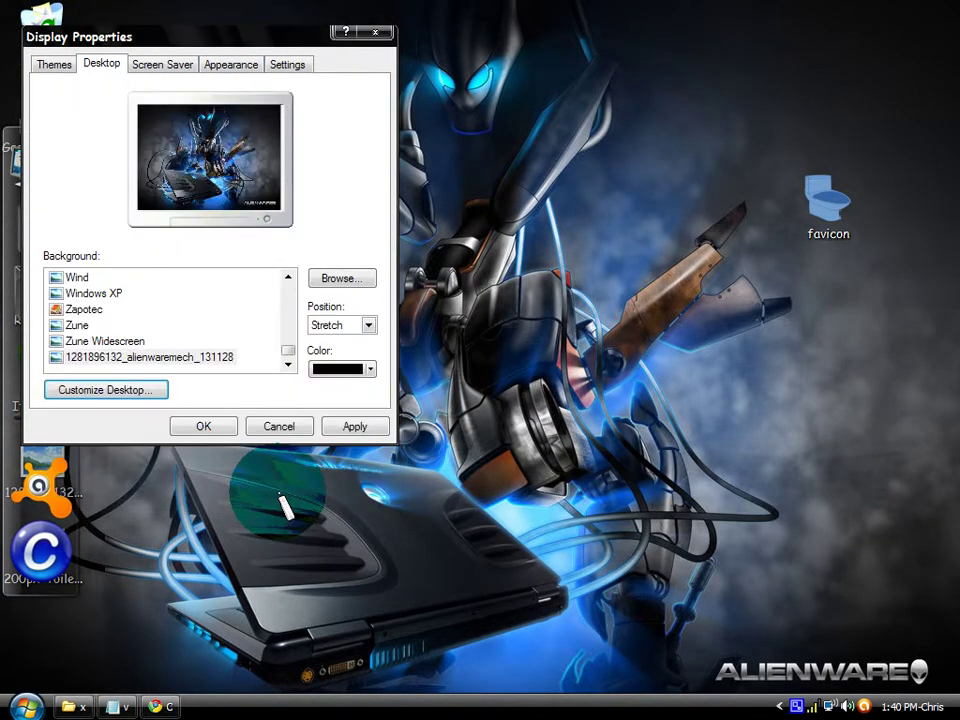
pyautogui.click(355, 427)
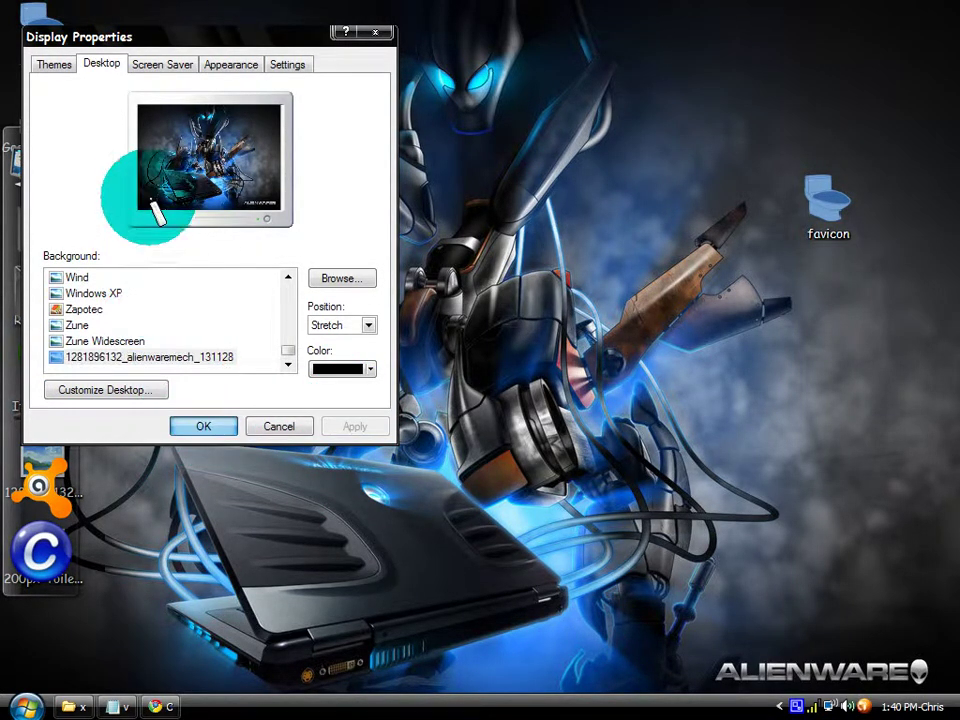
pyautogui.click(203, 428)
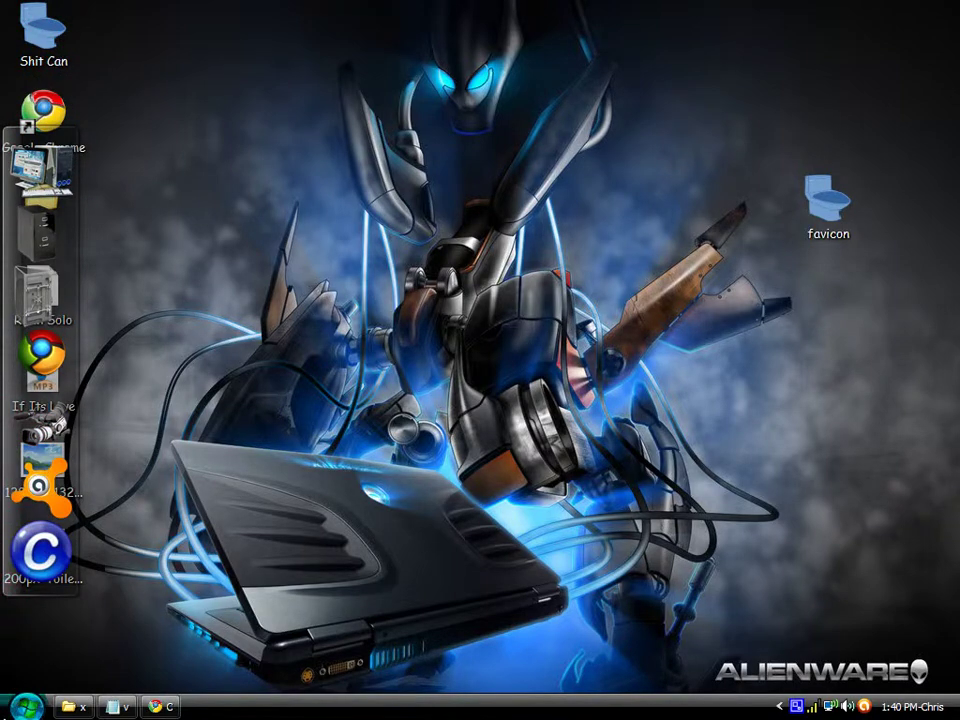
pyautogui.click(25, 706)
pyautogui.click(101, 334)
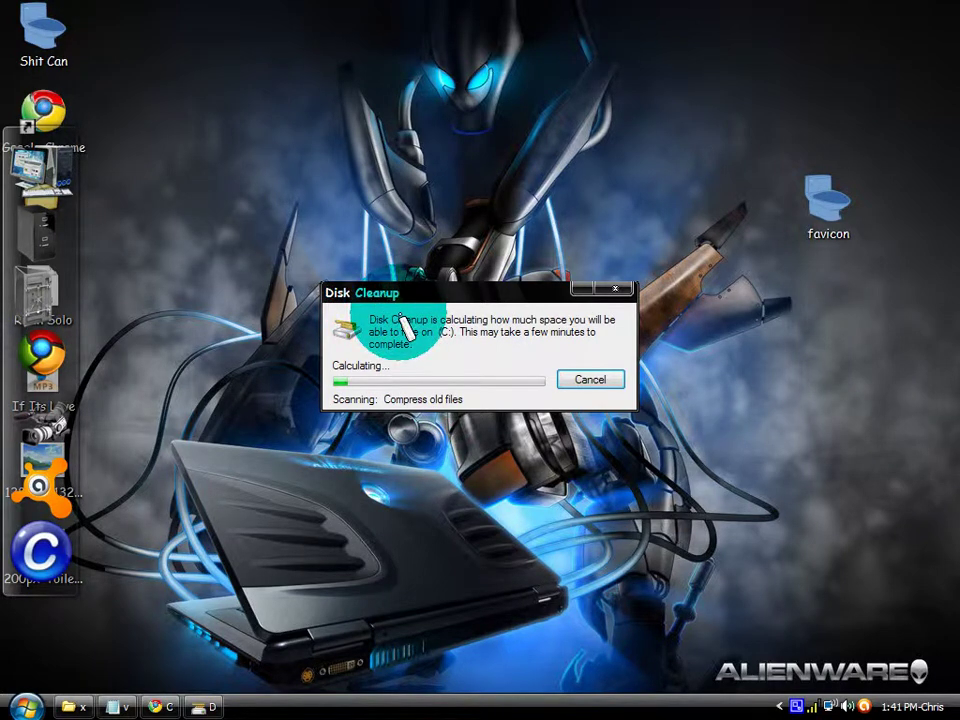
pyautogui.click(589, 381)
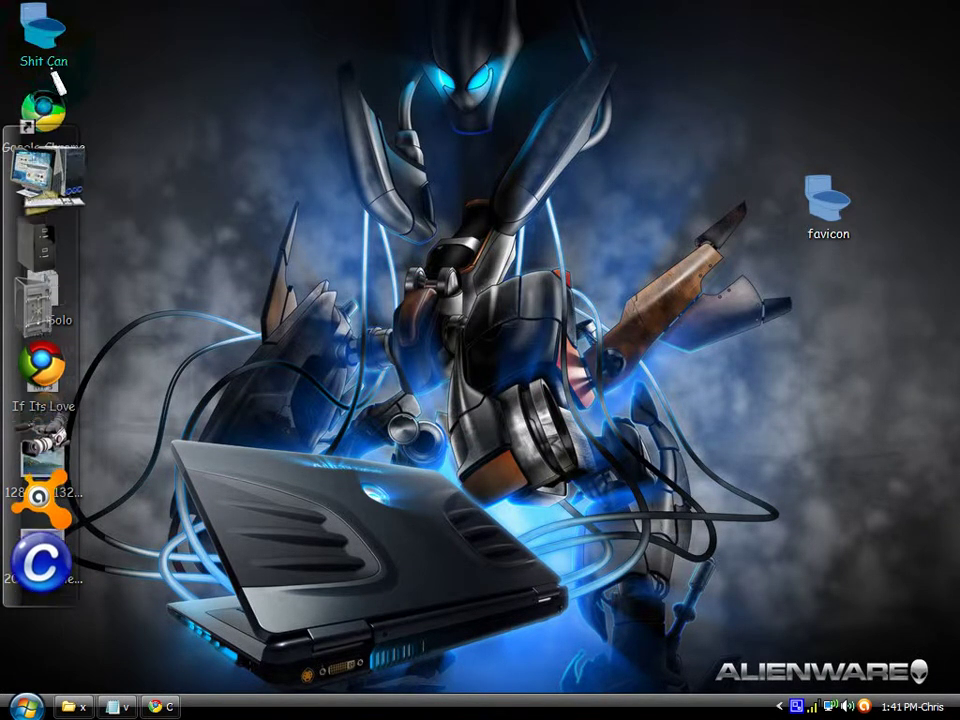
# Step: Open the Recycle Bin, permanently delete its four AVI files, and close the window
pyautogui.doubleClick(44, 35)
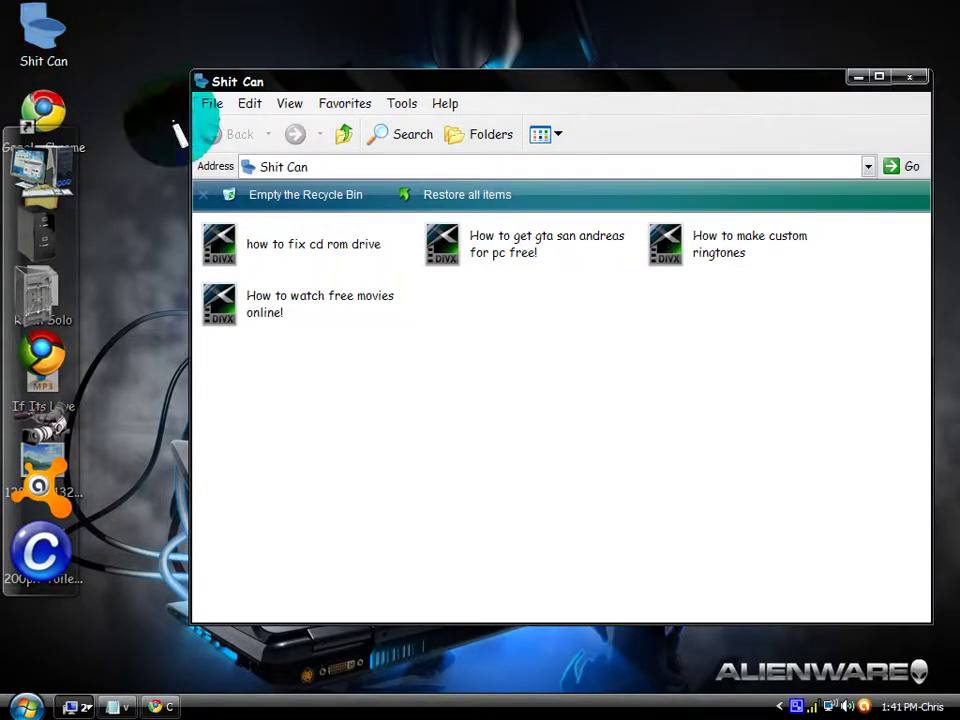
pyautogui.click(285, 196)
pyautogui.click(531, 388)
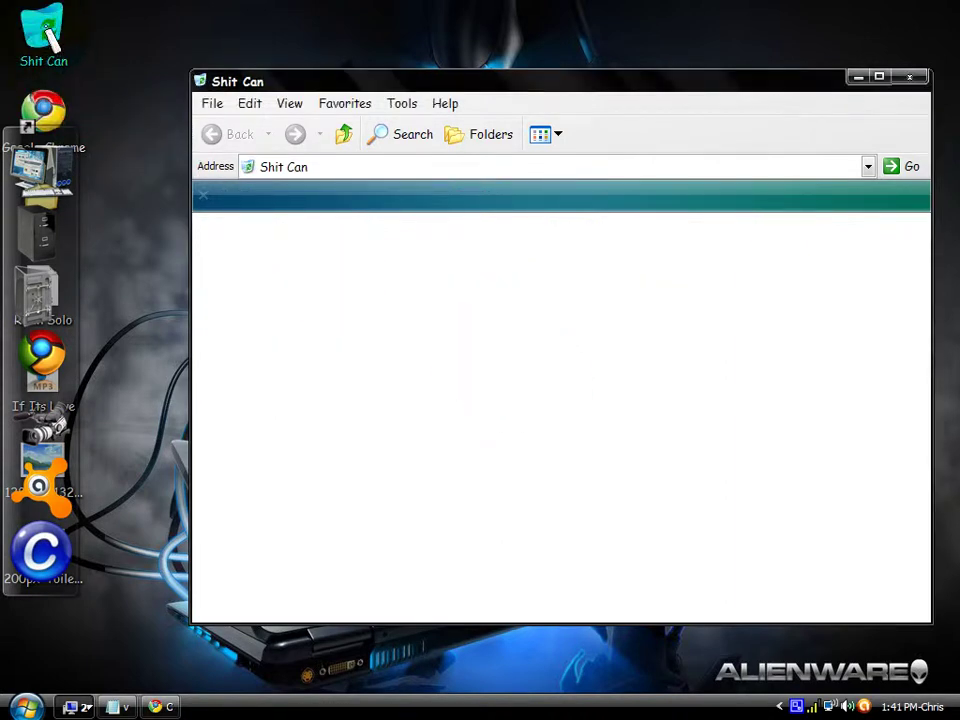
pyautogui.click(880, 77)
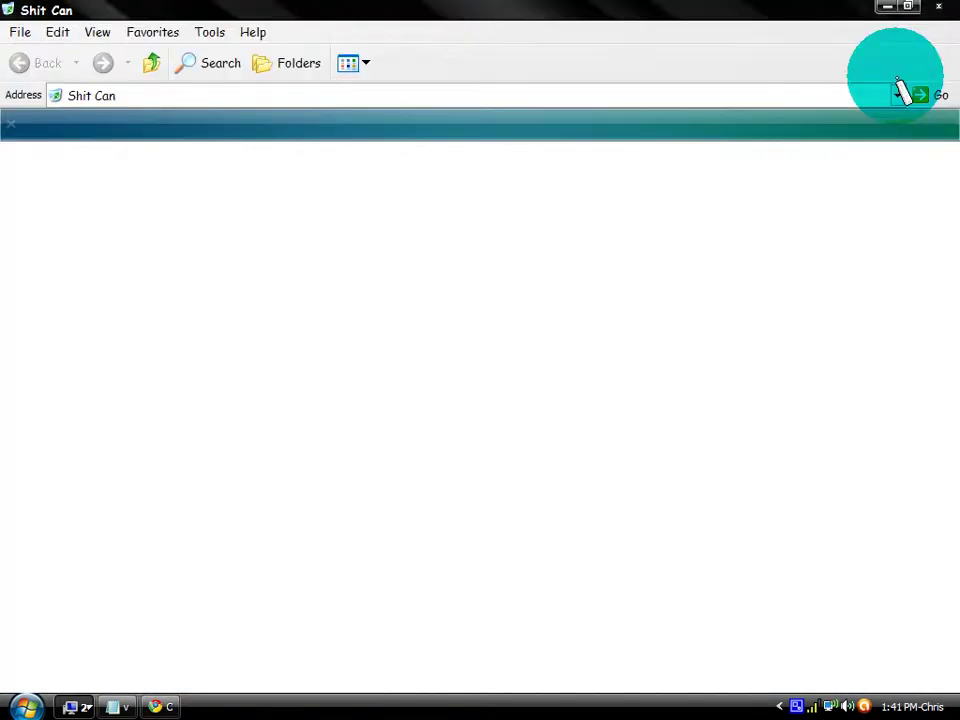
pyautogui.click(936, 8)
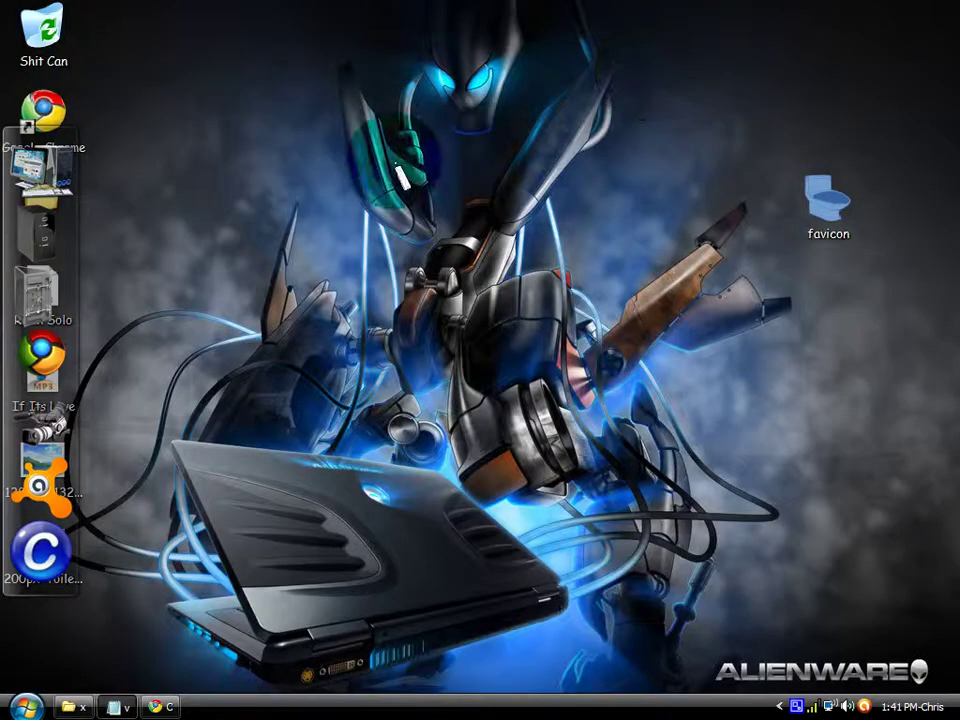